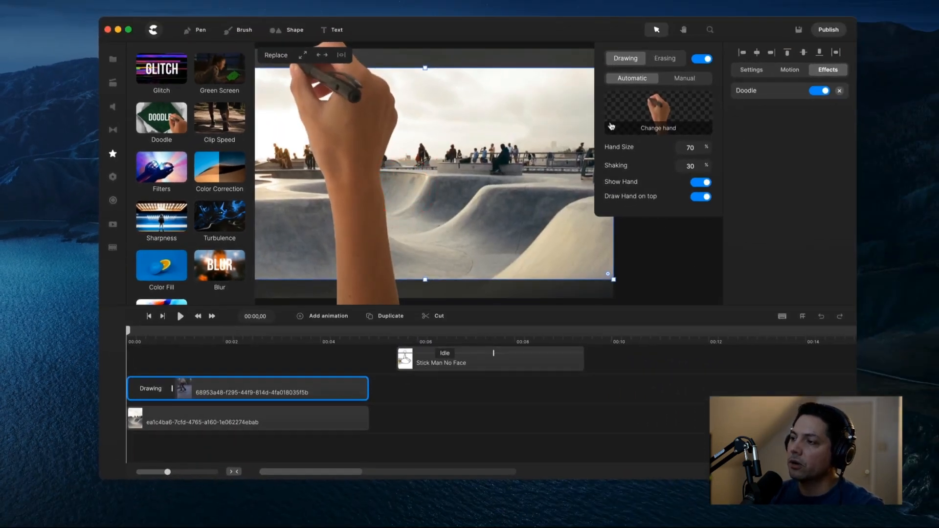
# - Select the skateboarder clip above the background clip and open its Doodle effect's Drawing settings
pyautogui.click(242, 366)
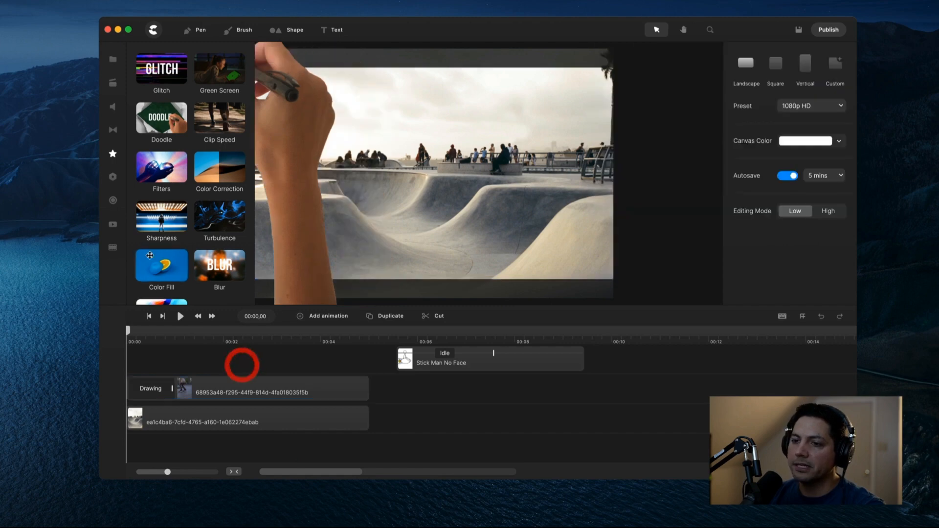
pyautogui.click(112, 153)
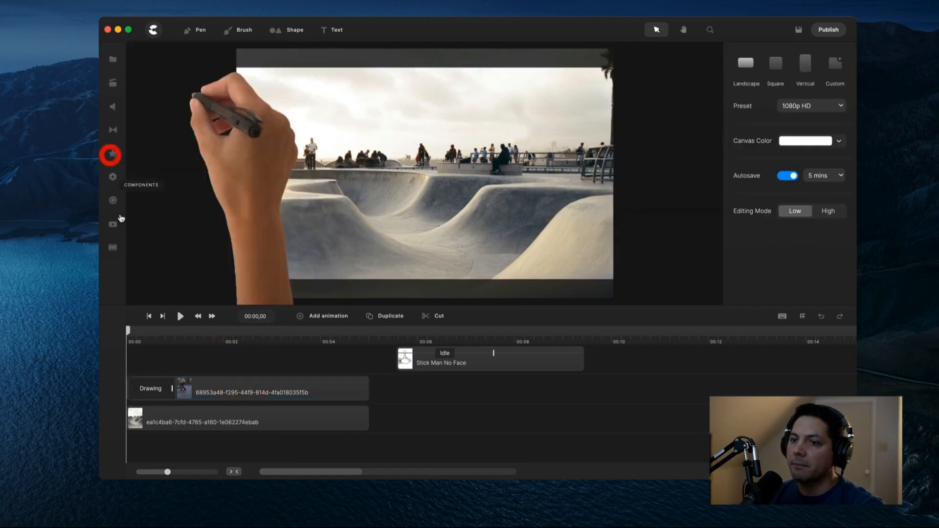
pyautogui.click(223, 391)
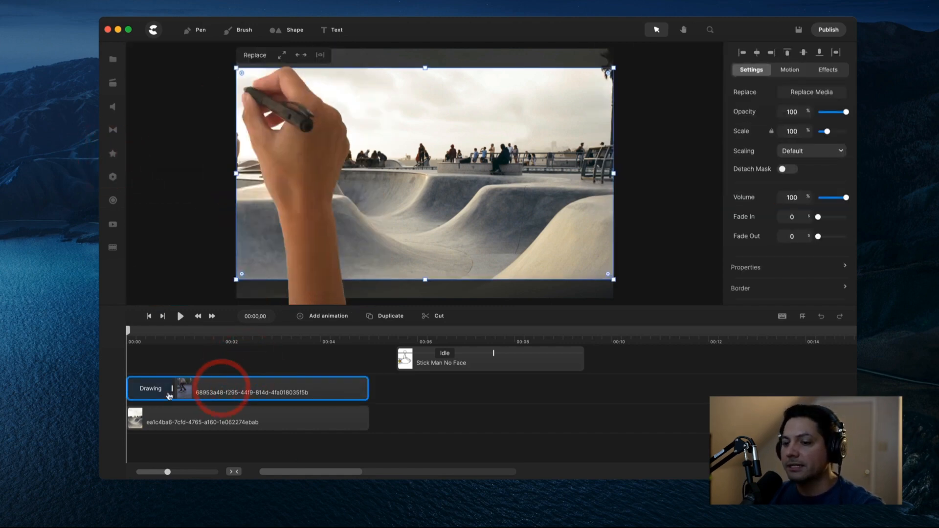
pyautogui.click(144, 391)
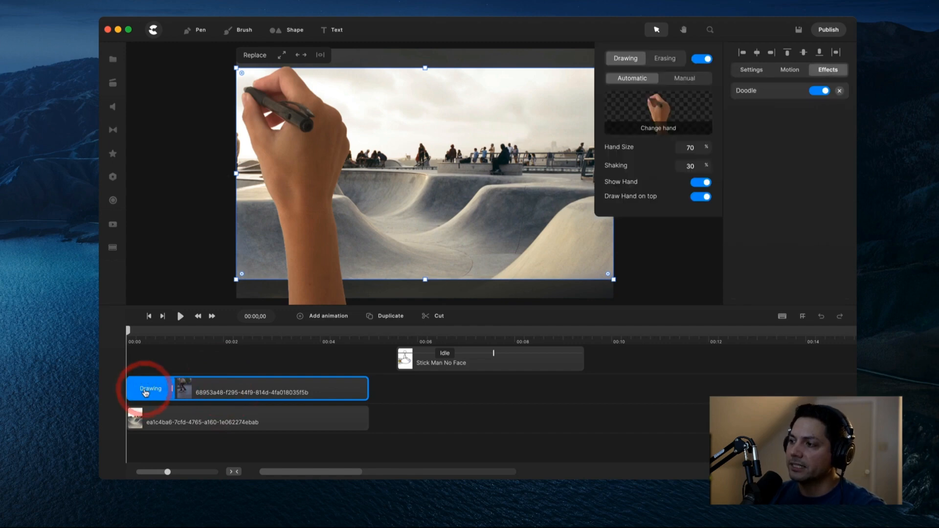
pyautogui.click(220, 374)
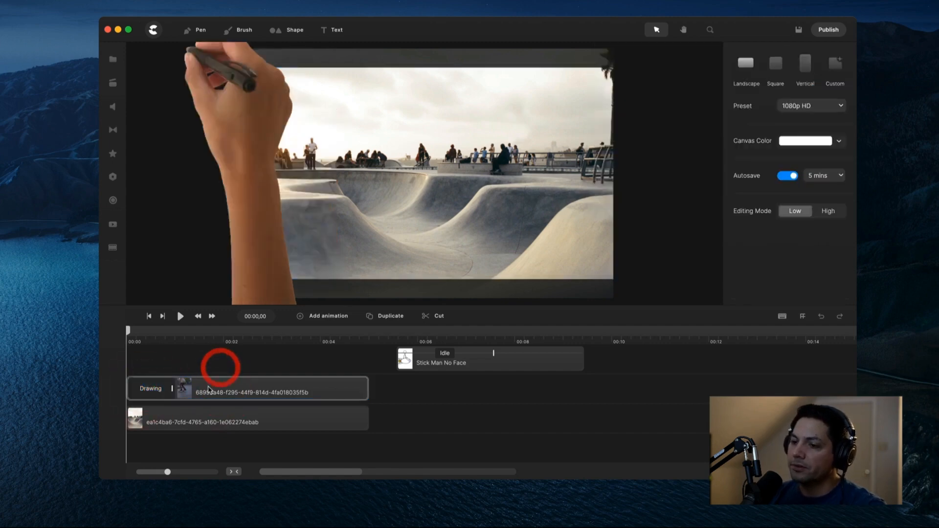
pyautogui.click(213, 381)
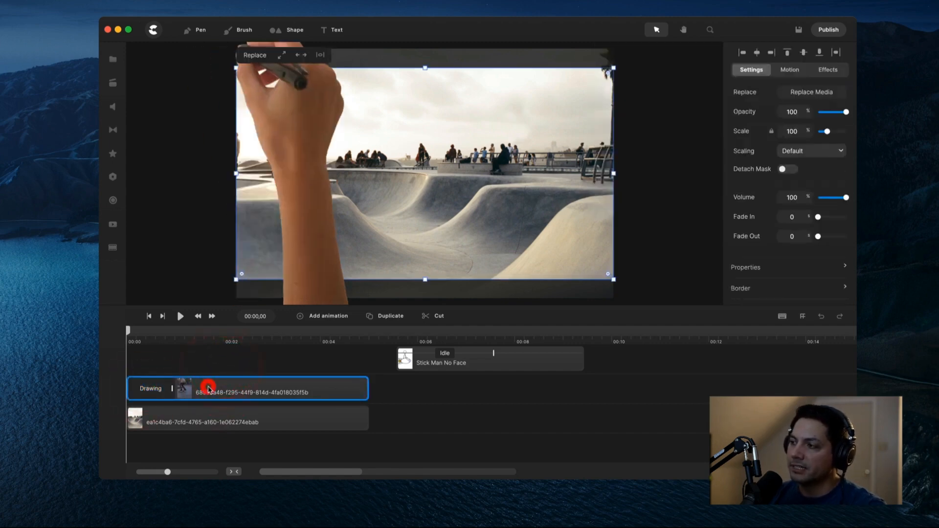
pyautogui.click(831, 73)
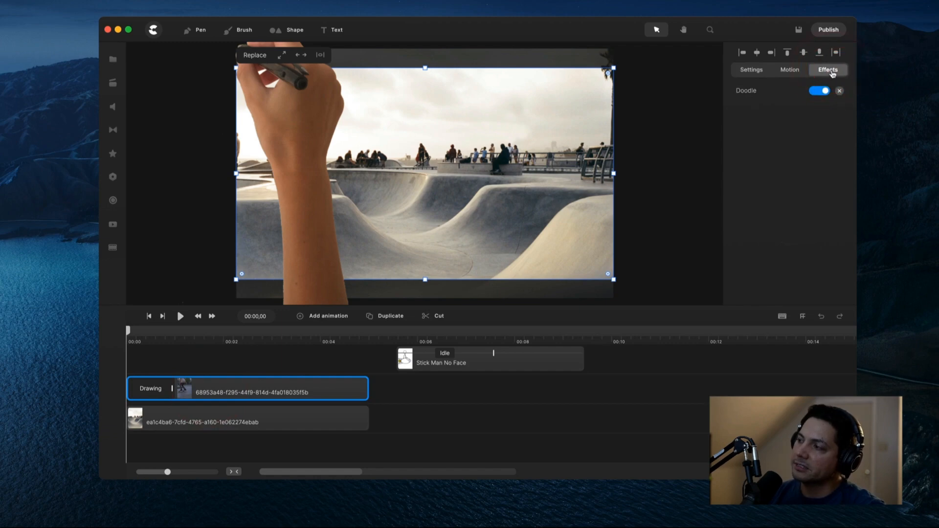
pyautogui.click(743, 92)
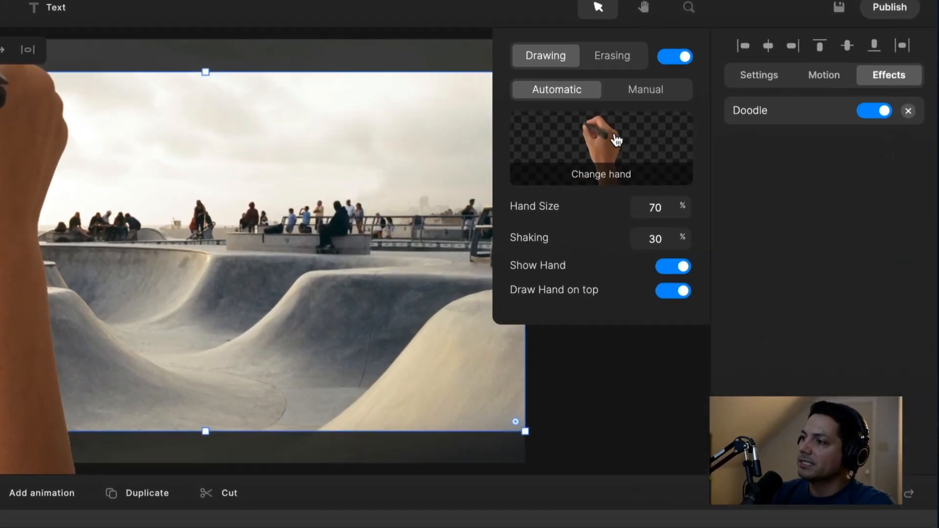
pyautogui.click(597, 59)
pyautogui.click(540, 65)
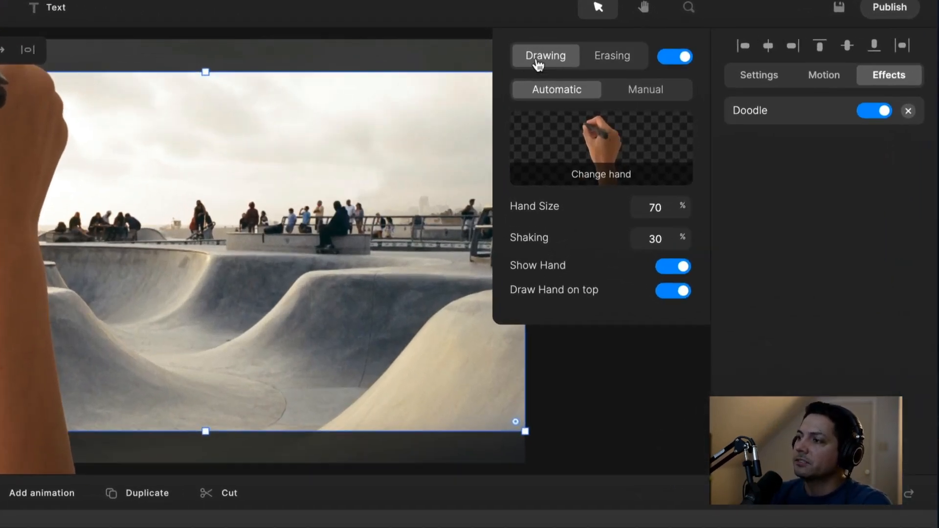
pyautogui.click(601, 54)
pyautogui.click(624, 65)
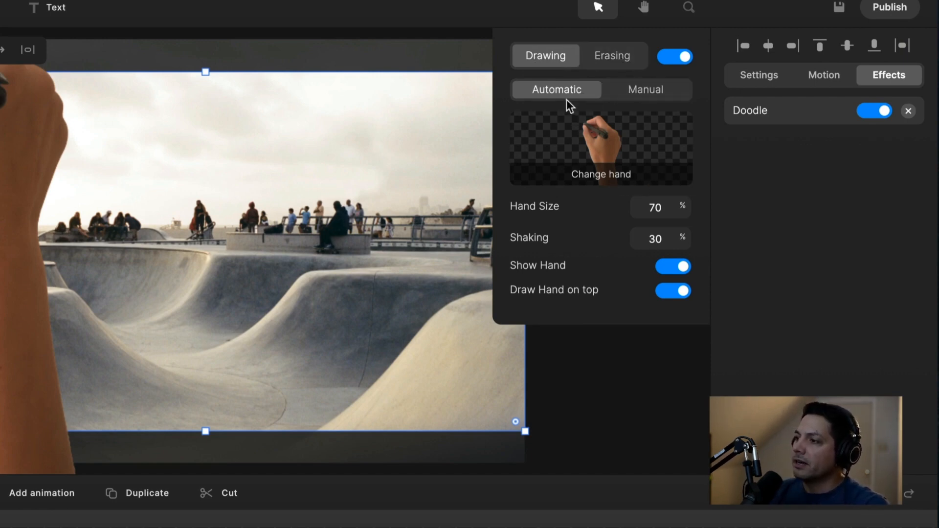
# - Change the doodle's drawing hand to the light-skinned hand holding a wooden pencil
pyautogui.click(587, 174)
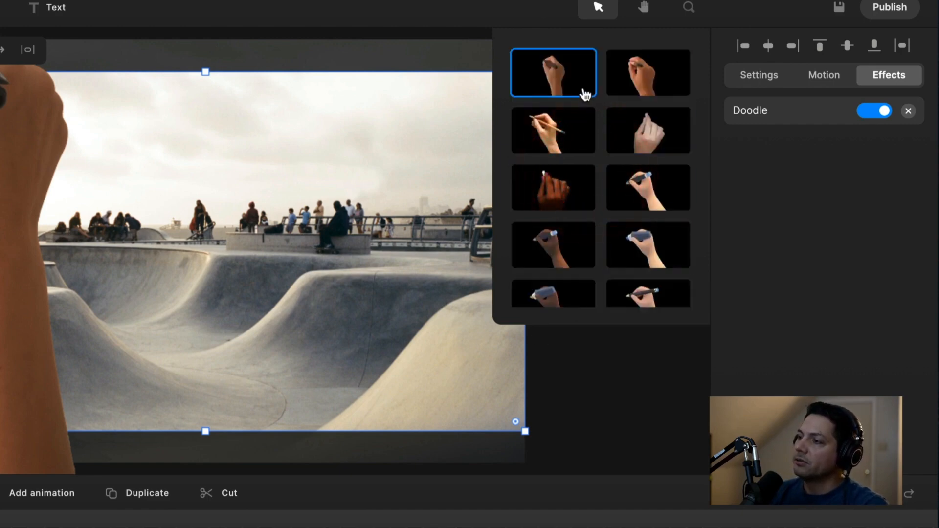
pyautogui.scroll(-10, 587, 242)
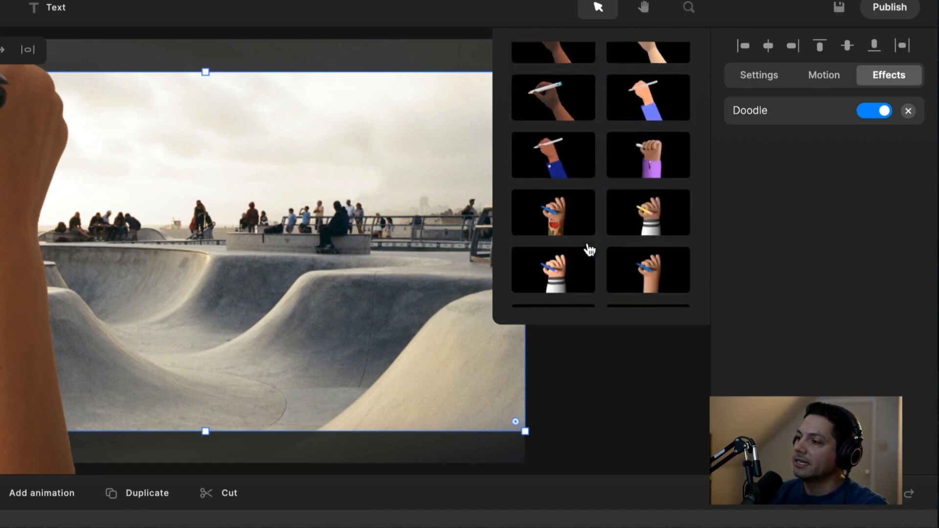
pyautogui.scroll(-8, 587, 242)
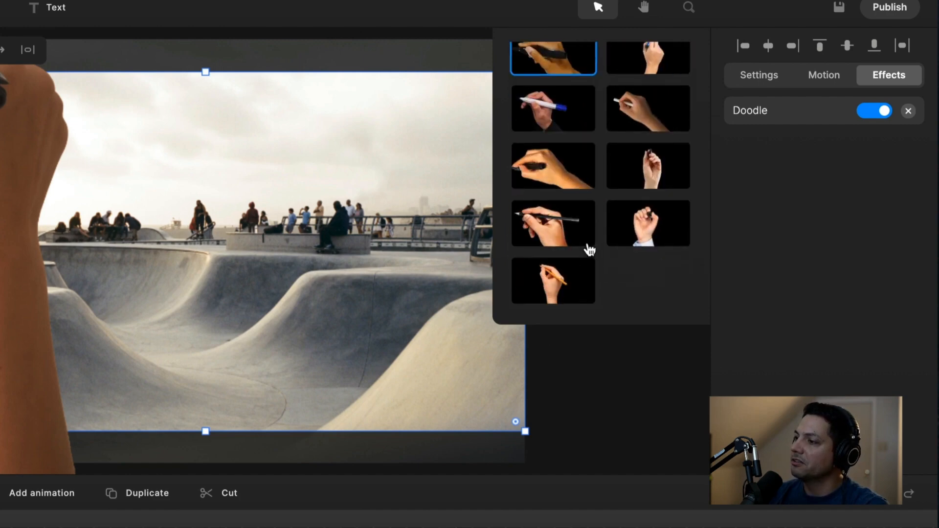
pyautogui.scroll(5, 589, 248)
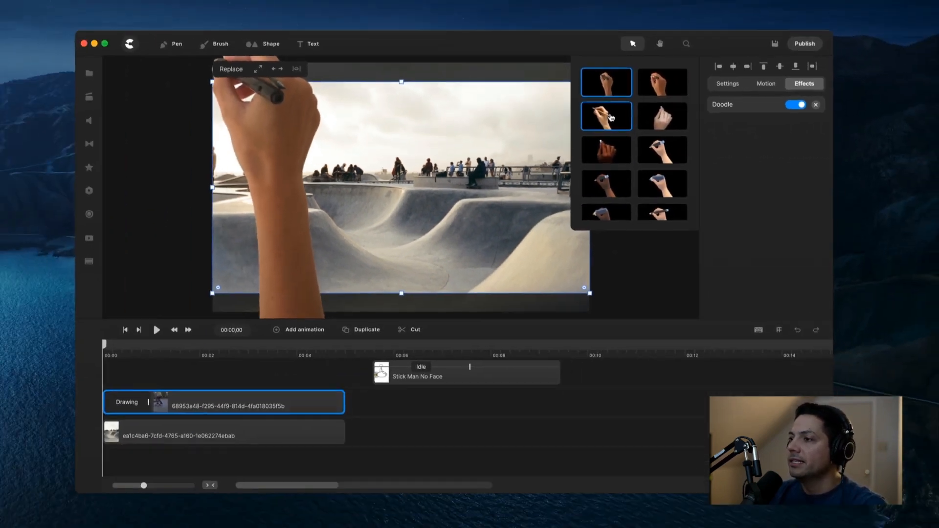
pyautogui.click(610, 118)
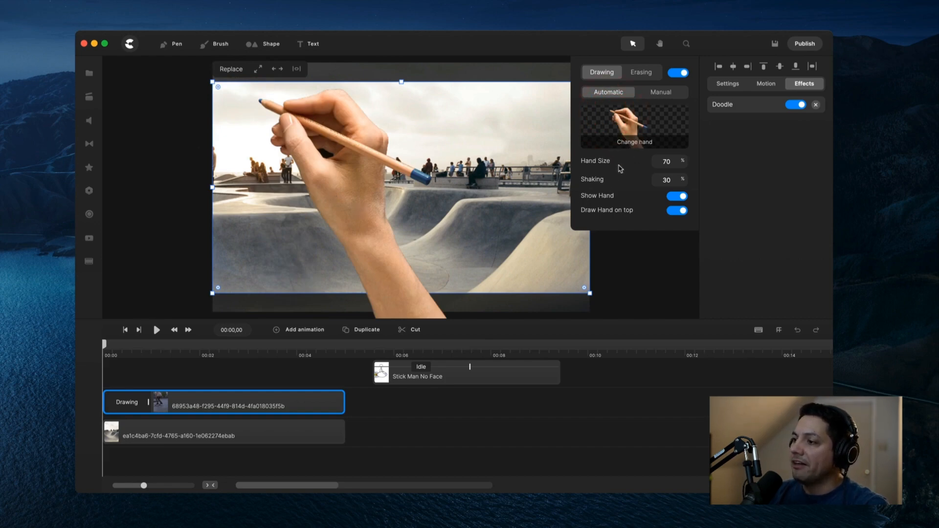
# - Set the doodle's hand size to 55%
pyautogui.doubleClick(665, 161)
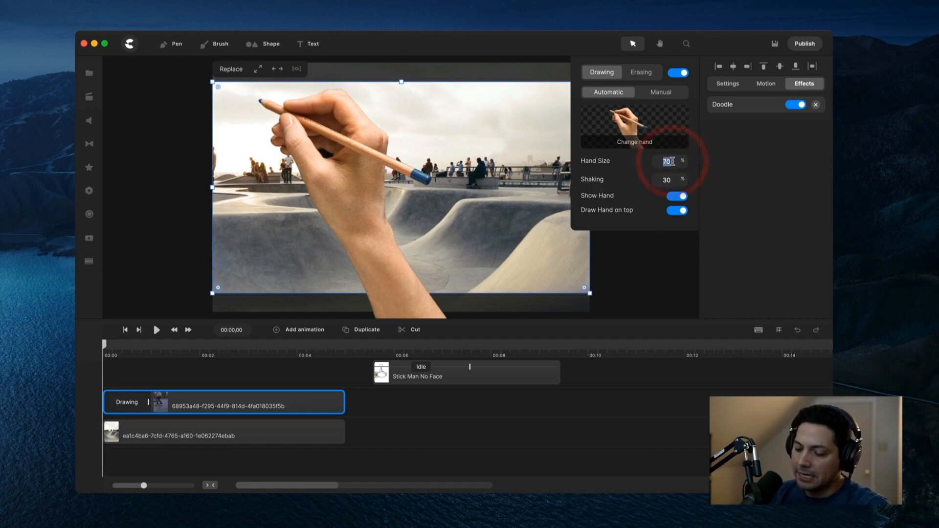
pyautogui.write('55')
pyautogui.press('Return')
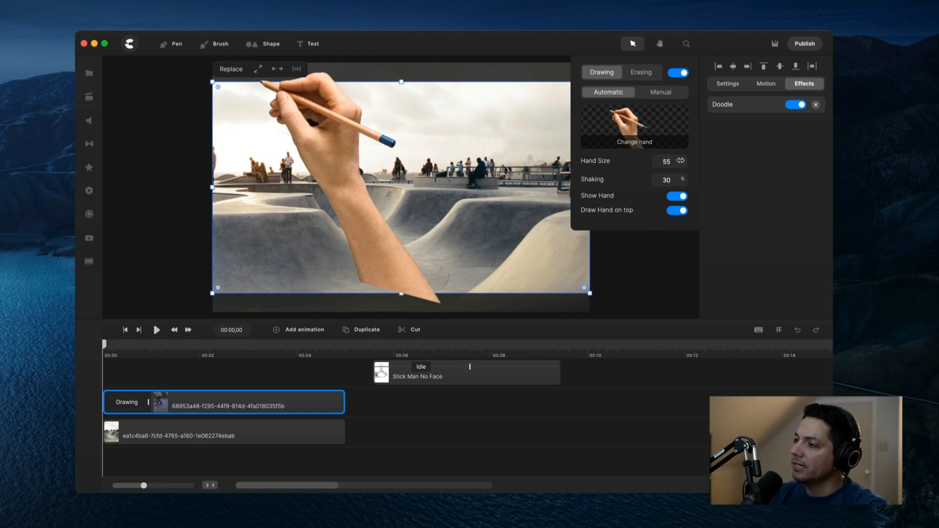
# - Adjust the doodle's hand size to 69%
pyautogui.moveTo(680, 160)
pyautogui.mouseDown()
pyautogui.moveTo(669, 161)
pyautogui.moveTo(687, 161)
pyautogui.moveTo(678, 162)
pyautogui.mouseUp()
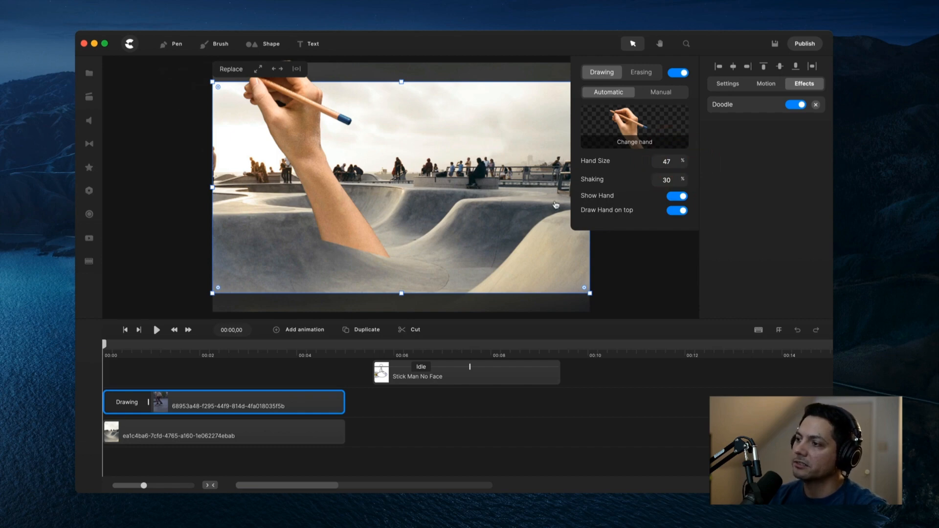
pyautogui.moveTo(680, 161); pyautogui.dragTo(683, 161)
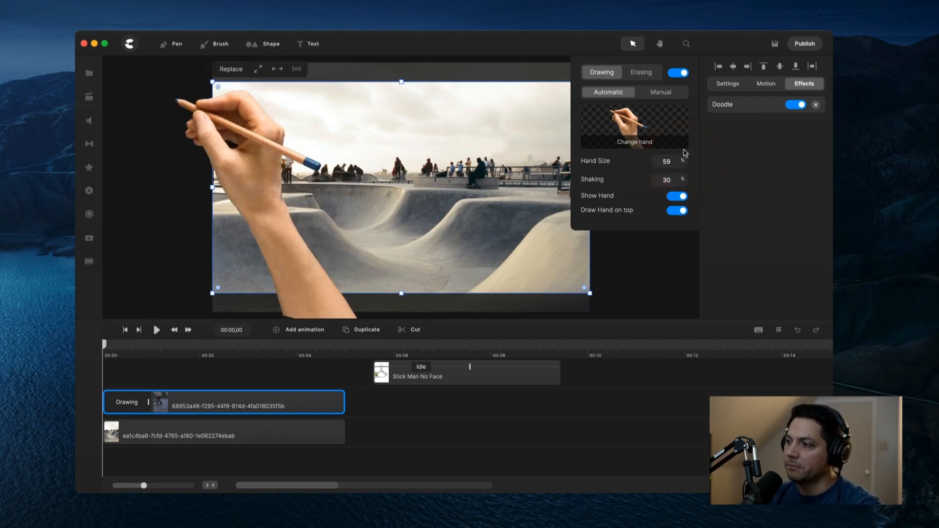
pyautogui.moveTo(685, 161); pyautogui.dragTo(687, 162)
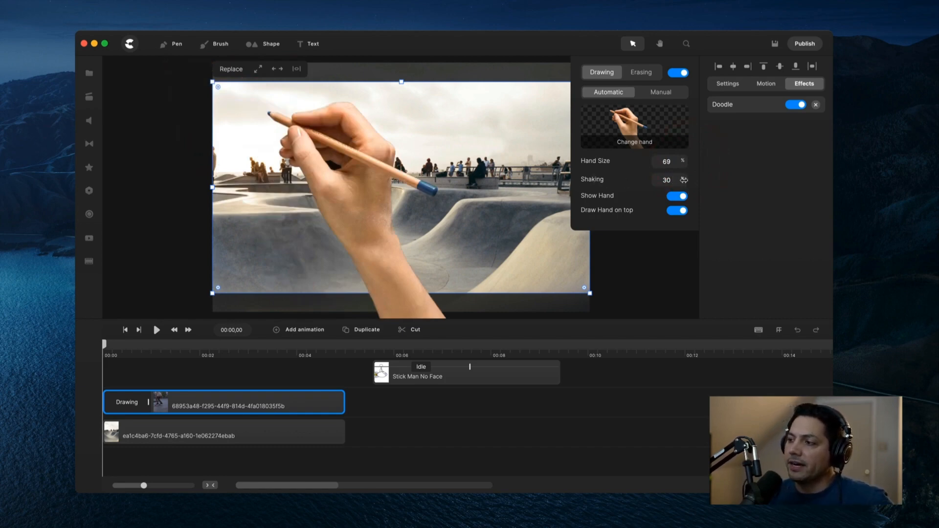
# - Set the doodle hand's shaking to 10%
pyautogui.moveTo(684, 180)
pyautogui.mouseDown()
pyautogui.moveTo(664, 183)
pyautogui.moveTo(702, 185)
pyautogui.mouseUp()
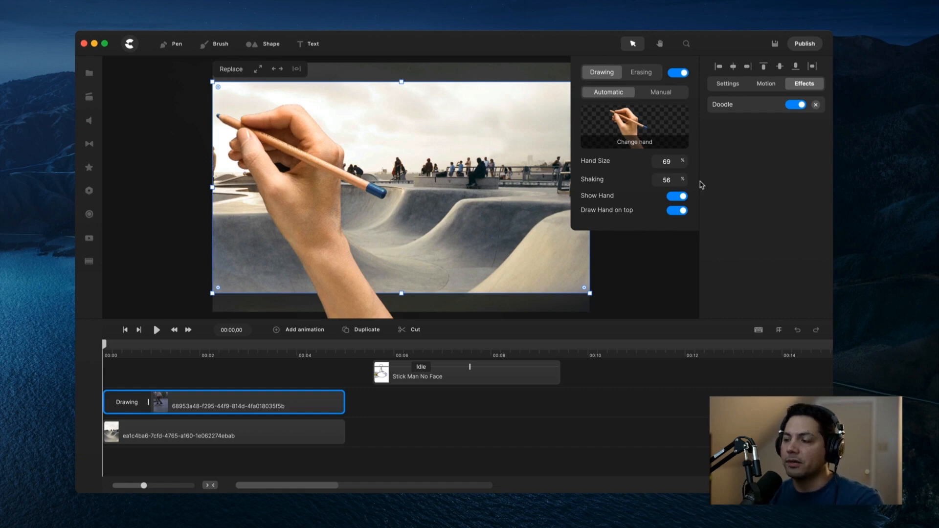
pyautogui.moveTo(702, 185); pyautogui.dragTo(671, 183)
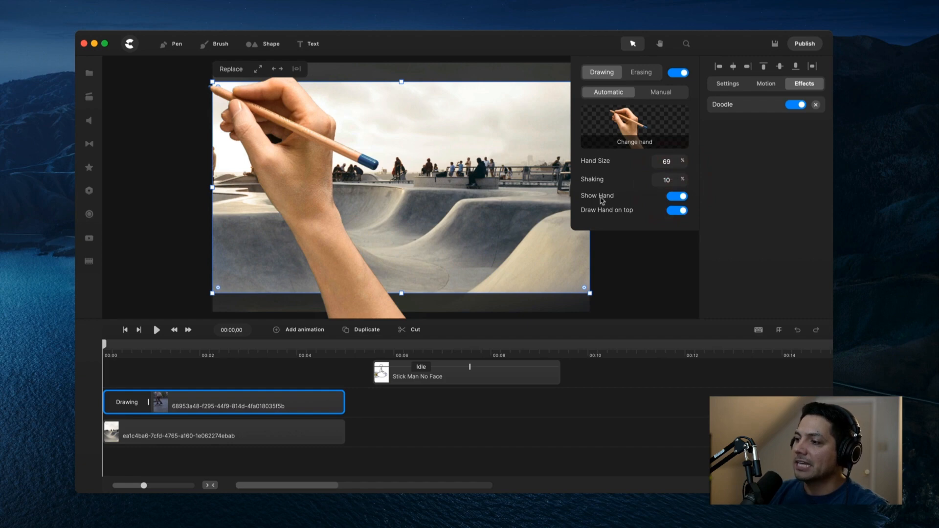
# - Try the Show Hand and Draw Hand on top options by switching each off and back on
pyautogui.click(683, 197)
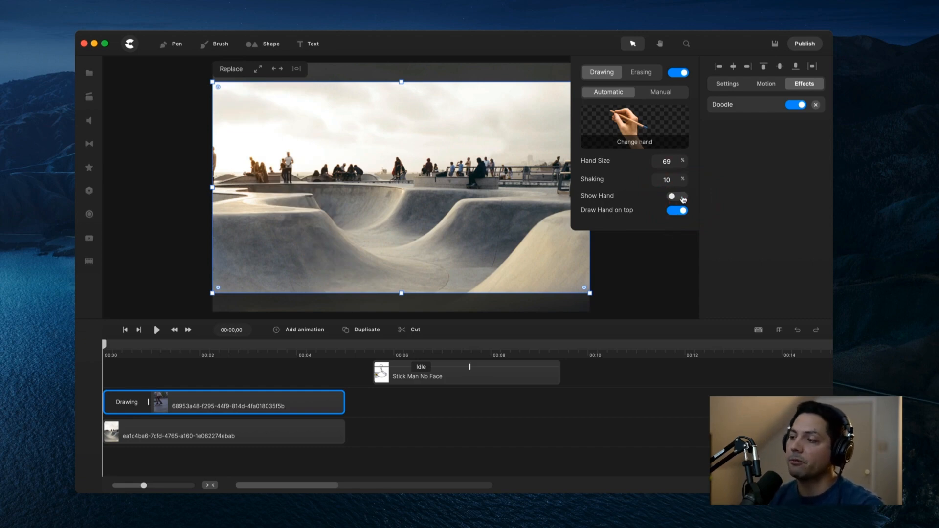
pyautogui.click(683, 197)
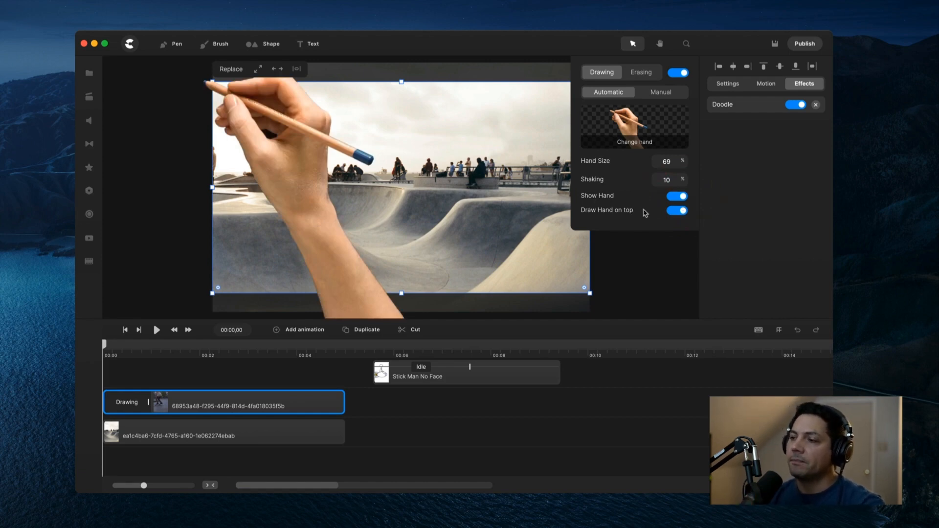
pyautogui.click(670, 211)
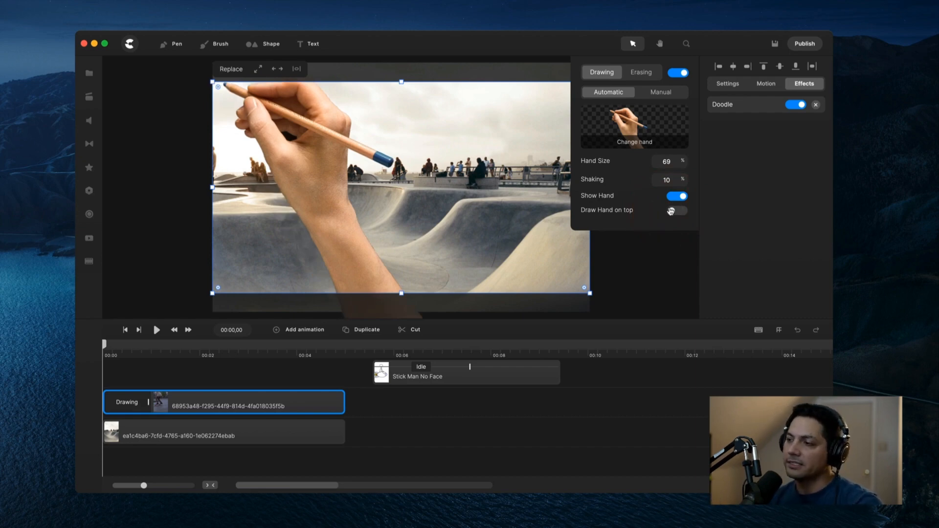
pyautogui.click(673, 211)
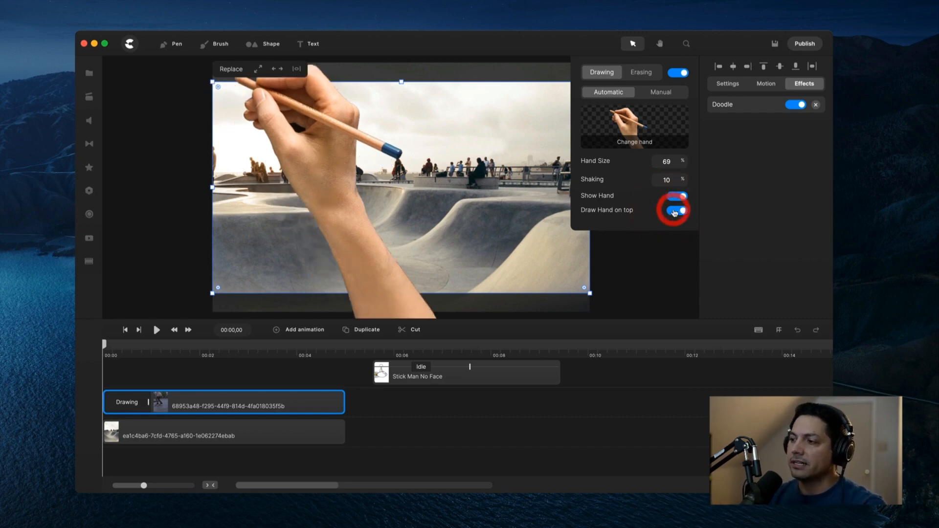
# - Turn off Show Hand and preview the doodle reveal from the start of the timeline
pyautogui.click(673, 198)
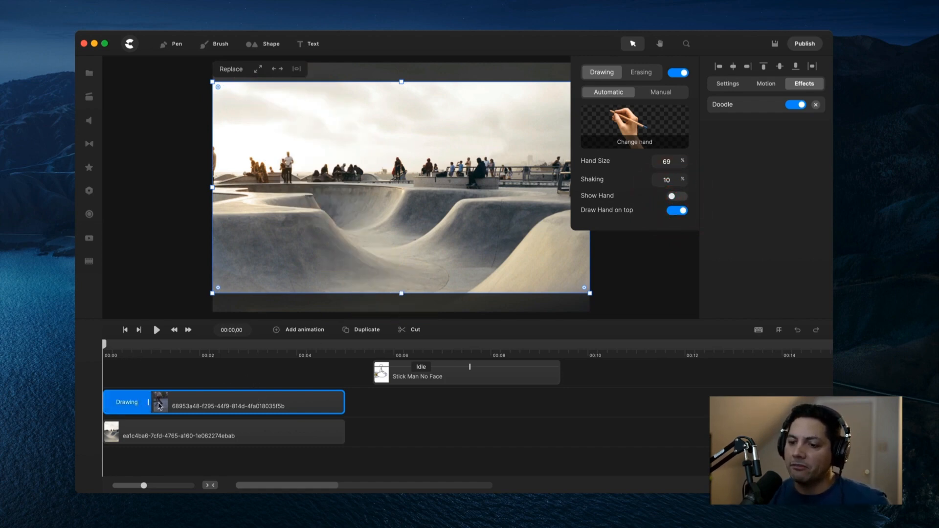
pyautogui.click(157, 331)
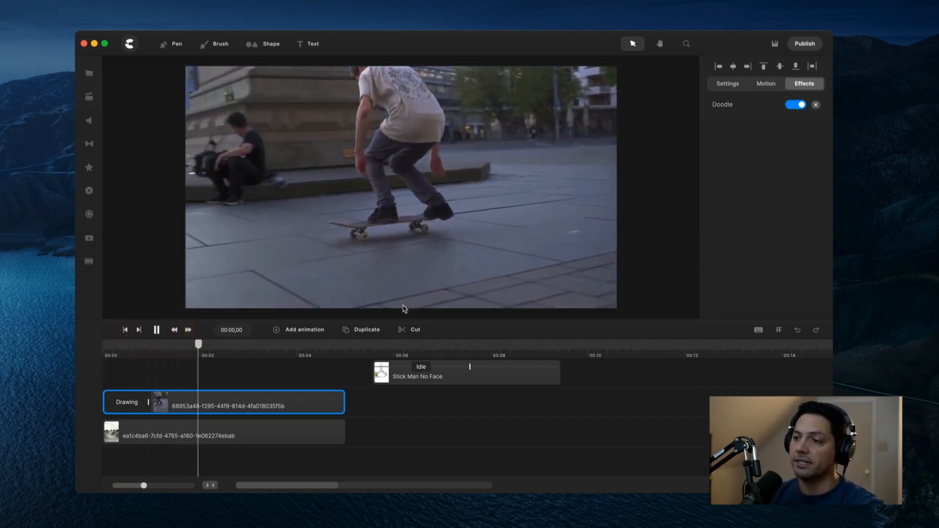
pyautogui.click(156, 330)
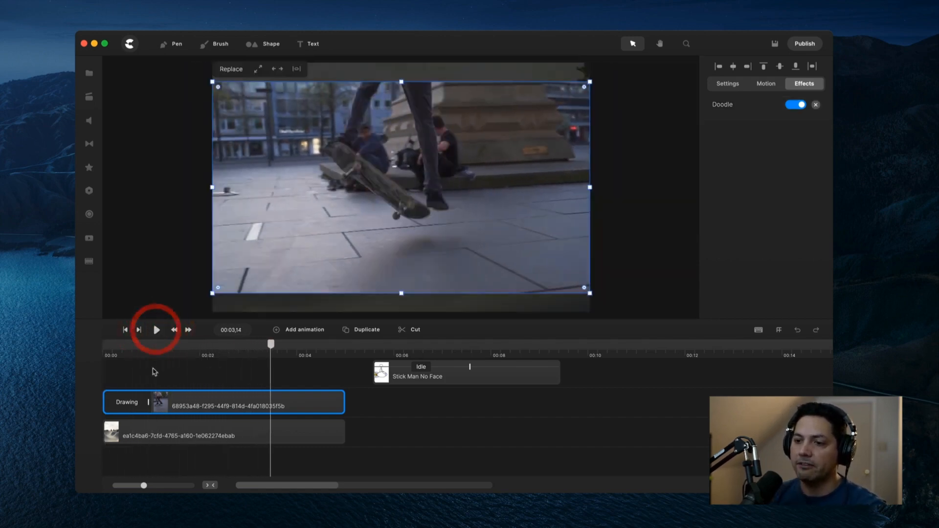
# - Extend the skateboarder clip's Drawing animation to about 4 seconds and play it from the timeline start
pyautogui.click(100, 359)
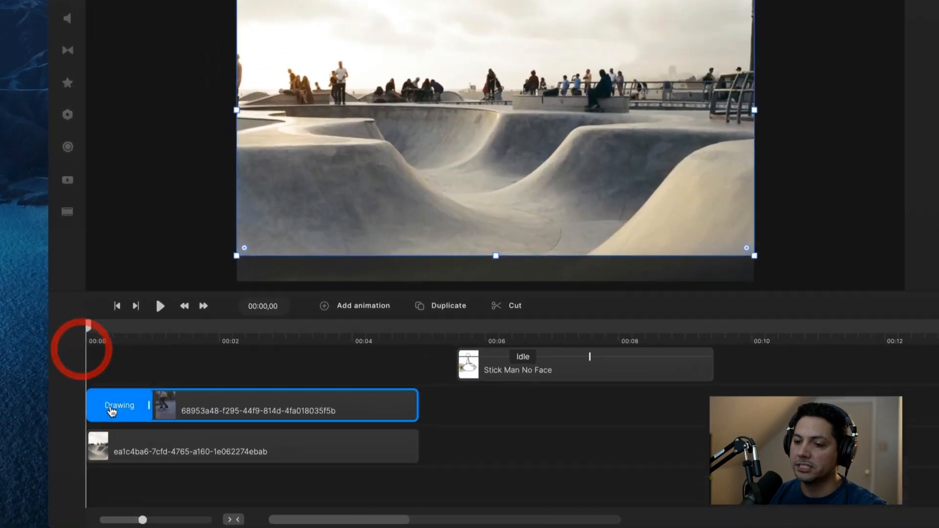
pyautogui.click(109, 407)
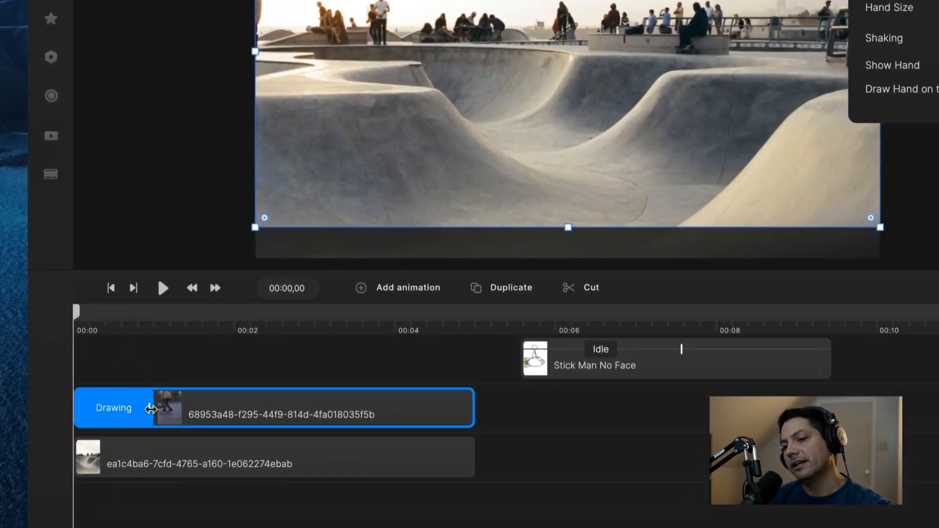
pyautogui.moveTo(151, 409)
pyautogui.mouseDown()
pyautogui.moveTo(388, 397)
pyautogui.moveTo(331, 417)
pyautogui.moveTo(135, 416)
pyautogui.moveTo(404, 418)
pyautogui.mouseUp()
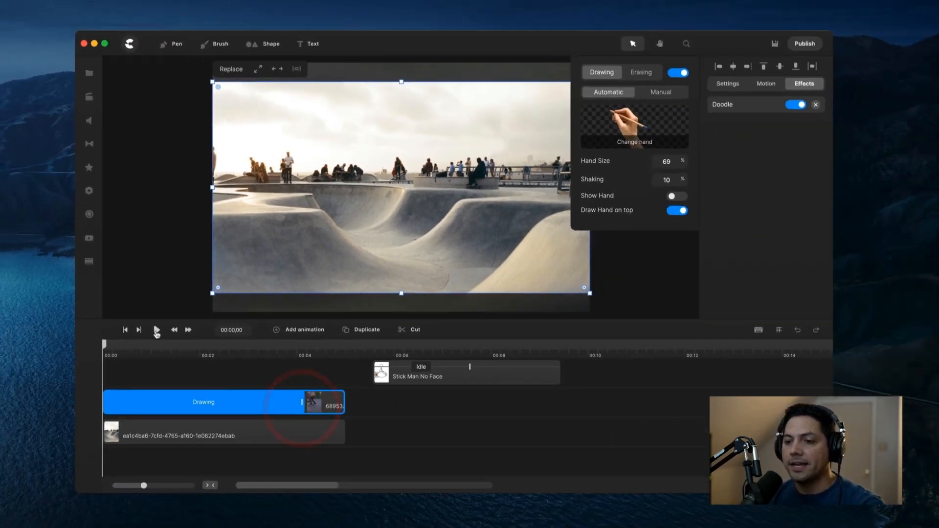
pyautogui.click(163, 288)
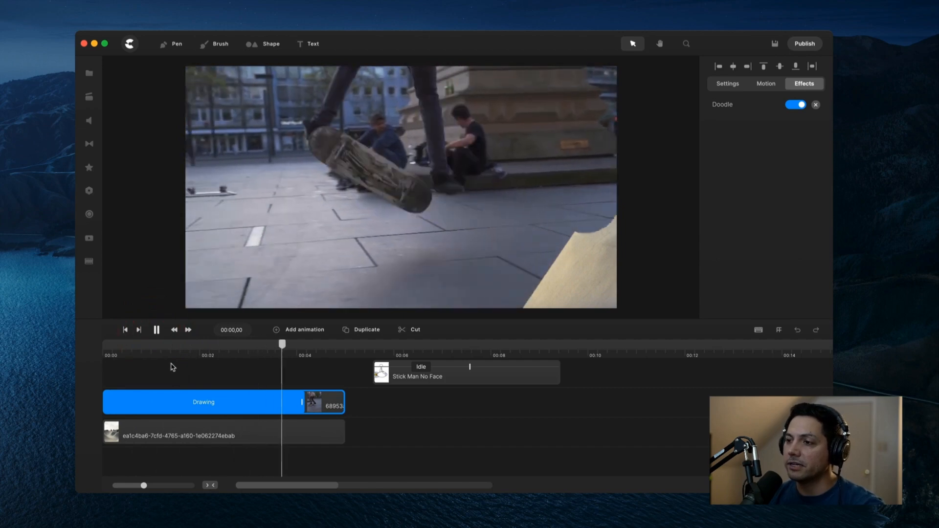
pyautogui.press('space')
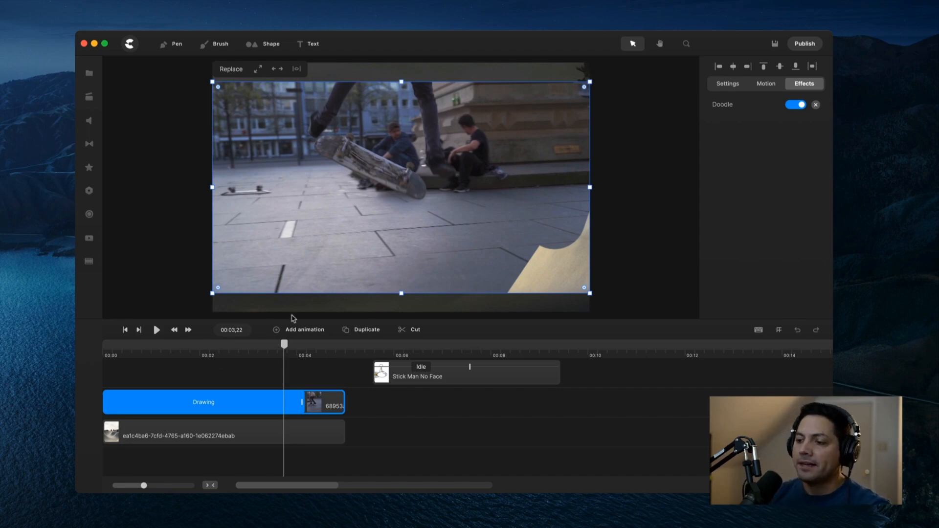
# - Play part of the Stick Man No Face clip to review its Idle and Rocket actions
pyautogui.click(388, 354)
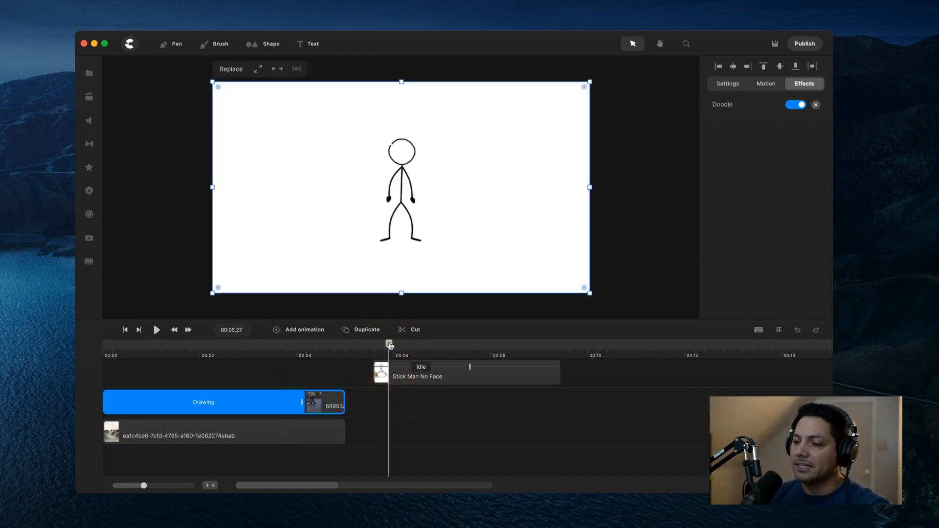
pyautogui.moveTo(410, 347)
pyautogui.mouseDown()
pyautogui.moveTo(379, 348)
pyautogui.moveTo(421, 351)
pyautogui.mouseUp()
pyautogui.press('space')
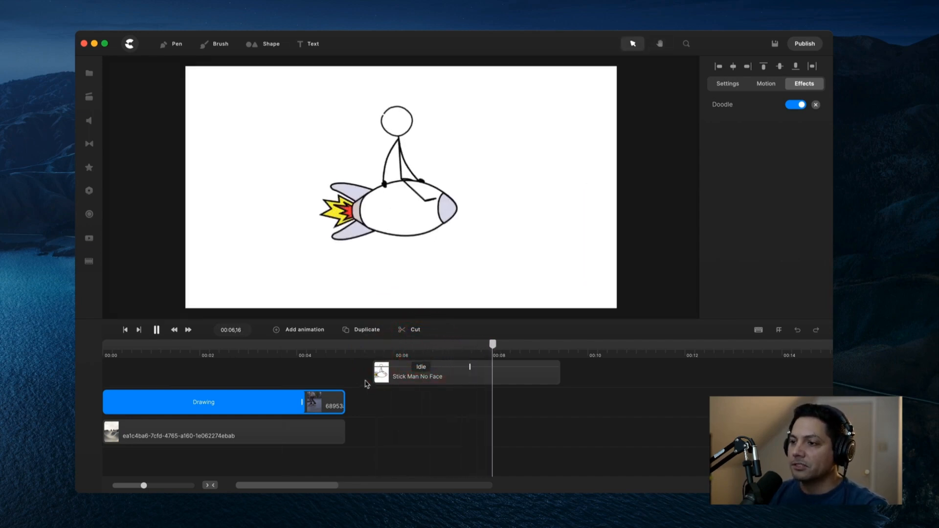
pyautogui.press('space')
# - Apply the Doodle effect to the Stick Man No Face clip and play it from the clip's start
pyautogui.click(459, 379)
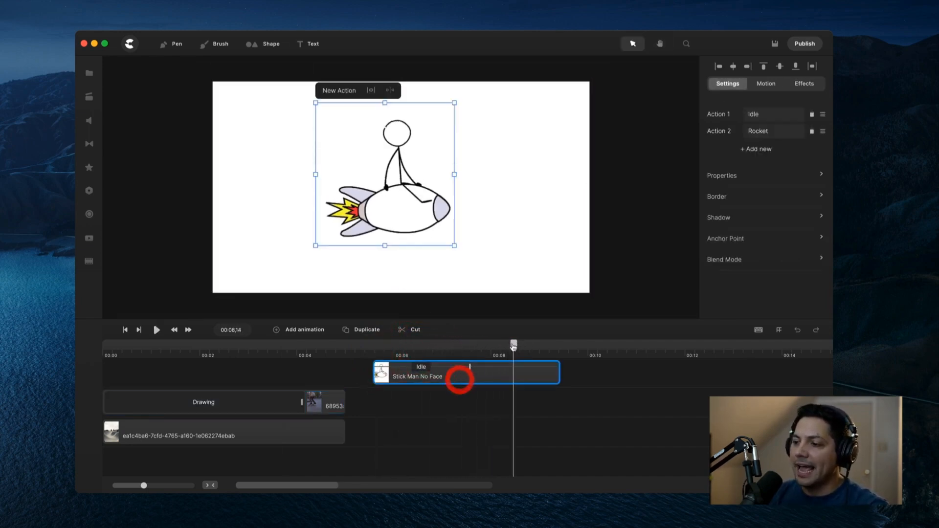
pyautogui.moveTo(435, 350); pyautogui.dragTo(403, 350)
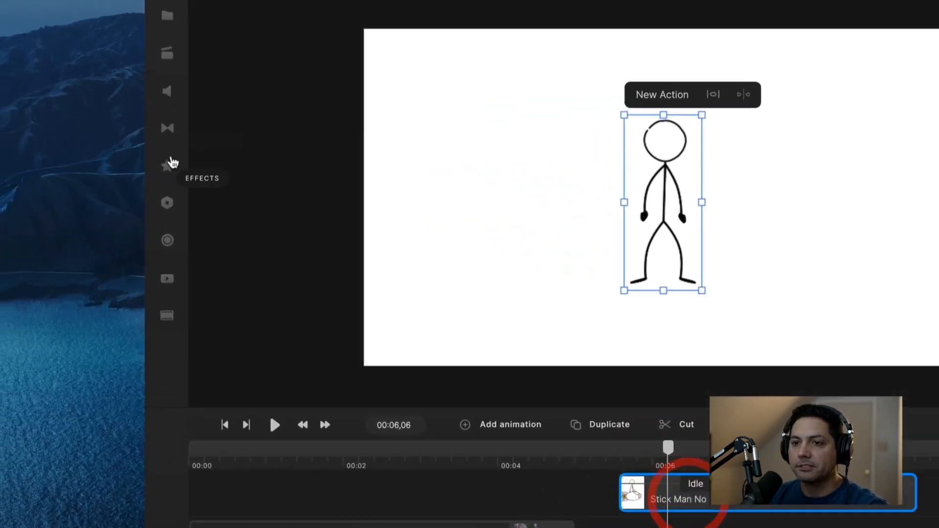
pyautogui.click(171, 164)
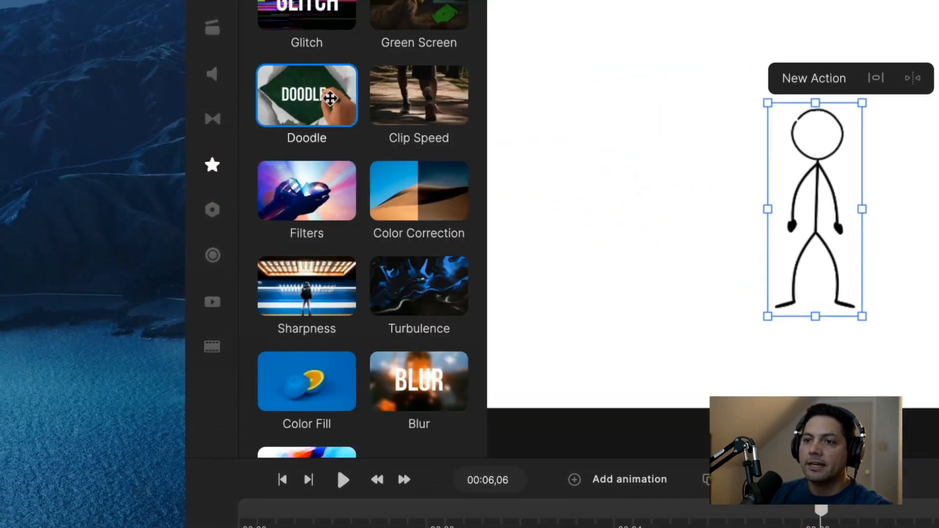
pyautogui.moveTo(317, 90)
pyautogui.mouseDown()
pyautogui.moveTo(670, 315)
pyautogui.moveTo(817, 181)
pyautogui.moveTo(802, 182)
pyautogui.mouseUp()
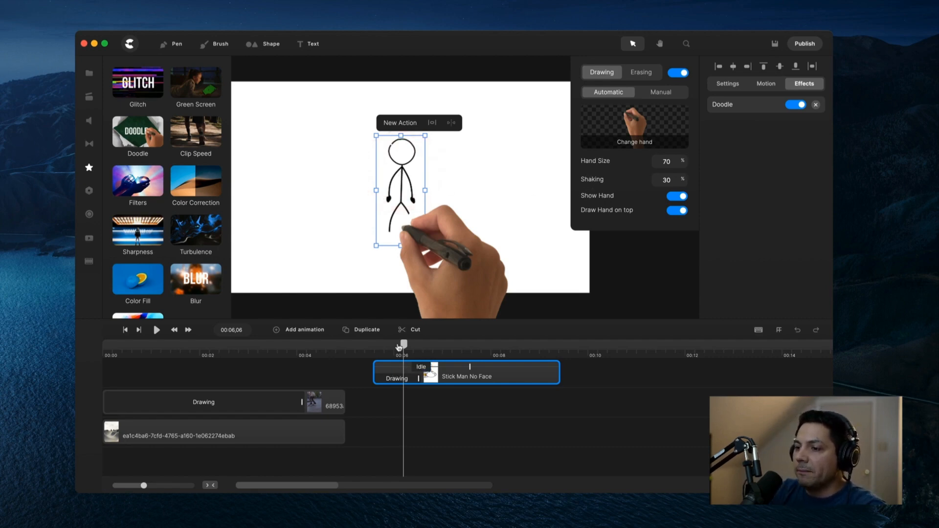
pyautogui.moveTo(404, 345); pyautogui.dragTo(370, 350)
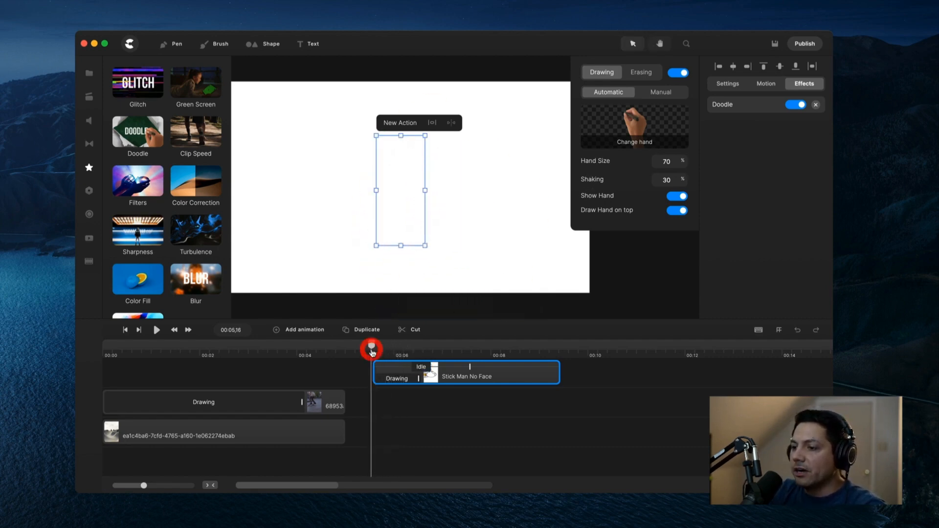
pyautogui.press('space')
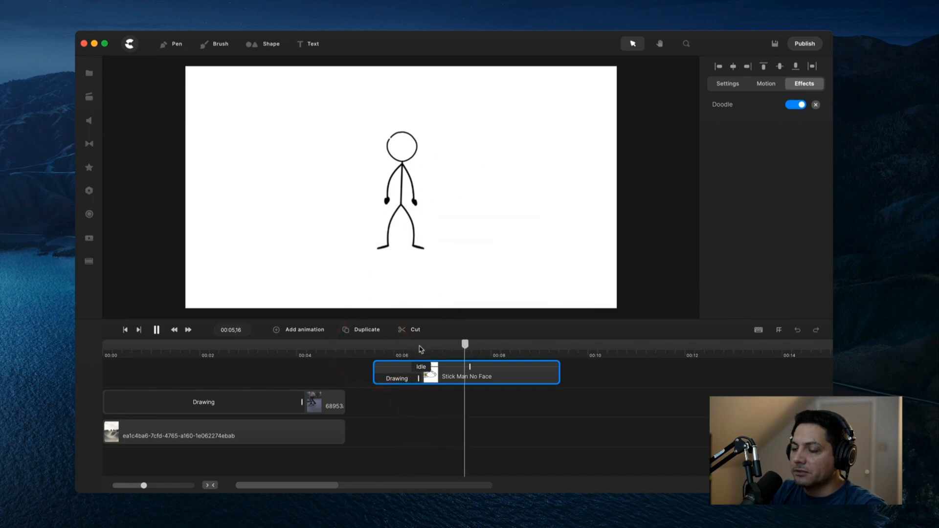
# - Extend the stick man's Drawing animation to the end of its Idle action at 00:07,17 and preview it from the clip's start
pyautogui.moveTo(505, 346)
pyautogui.mouseDown()
pyautogui.moveTo(446, 345)
pyautogui.moveTo(472, 354)
pyautogui.mouseUp()
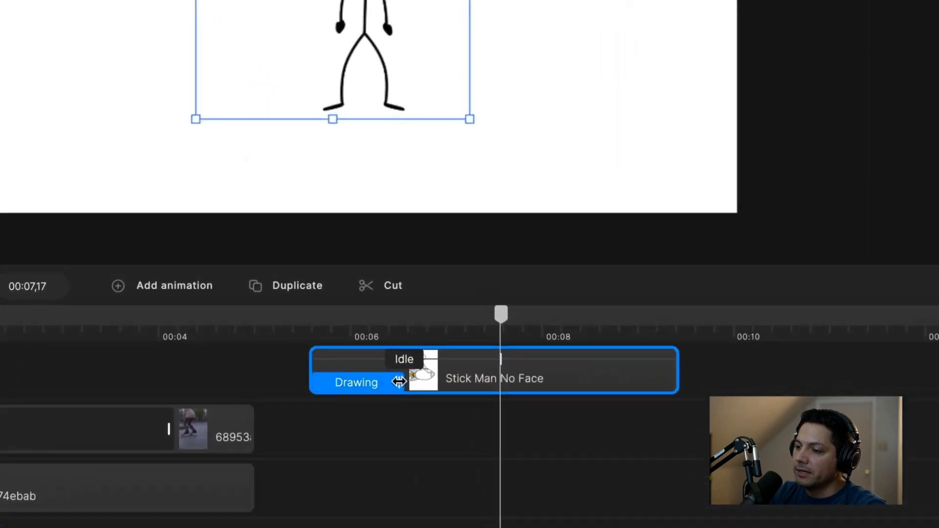
pyautogui.moveTo(398, 382); pyautogui.dragTo(500, 384)
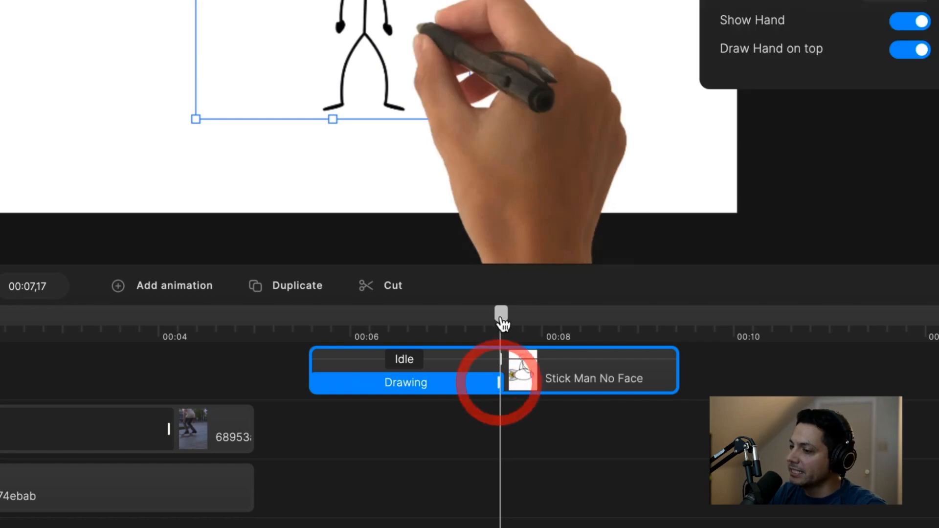
pyautogui.moveTo(502, 320); pyautogui.dragTo(307, 337)
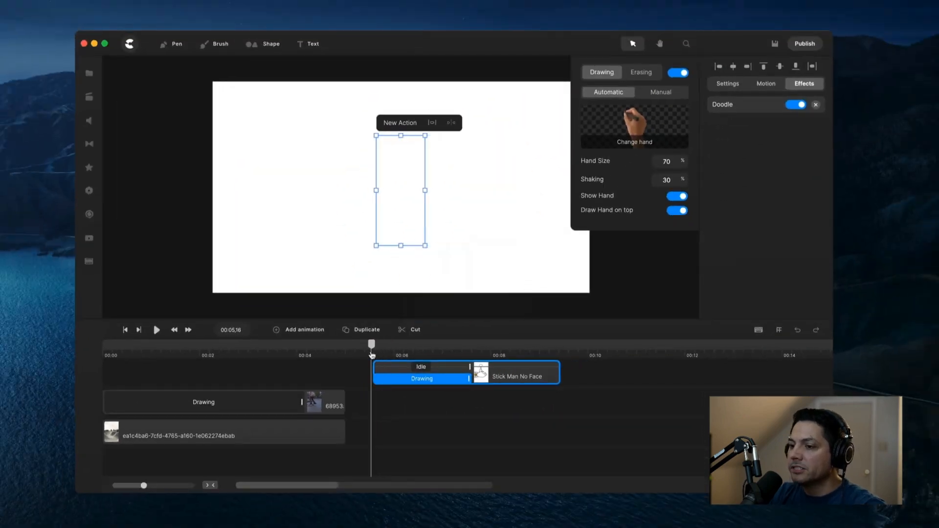
pyautogui.click(372, 346)
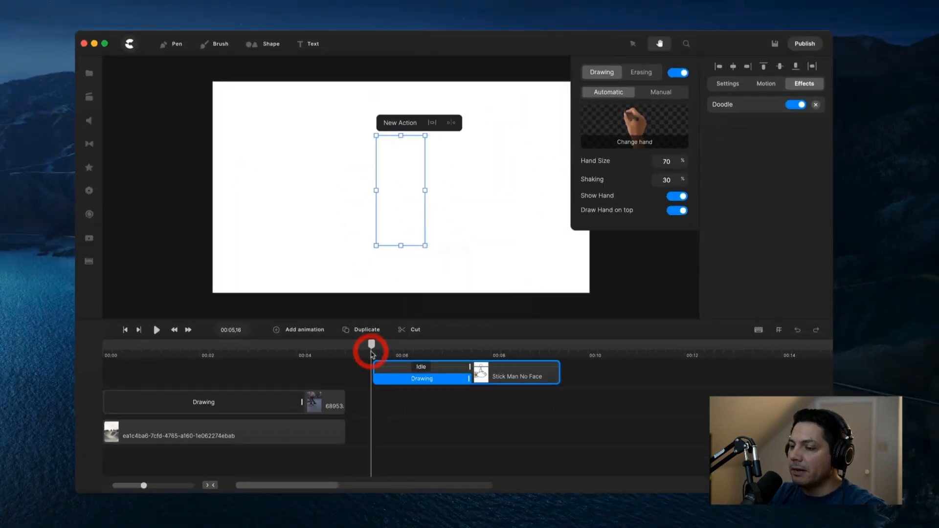
pyautogui.press('space')
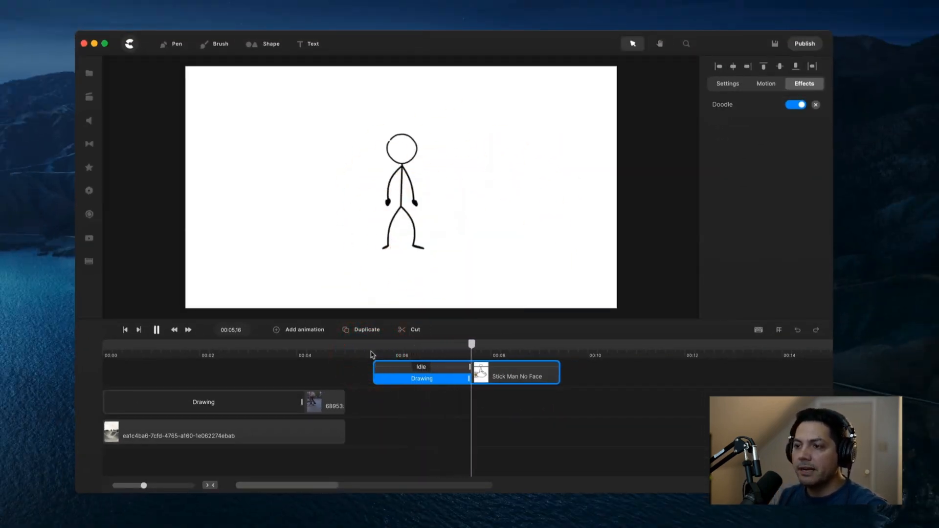
pyautogui.press('space')
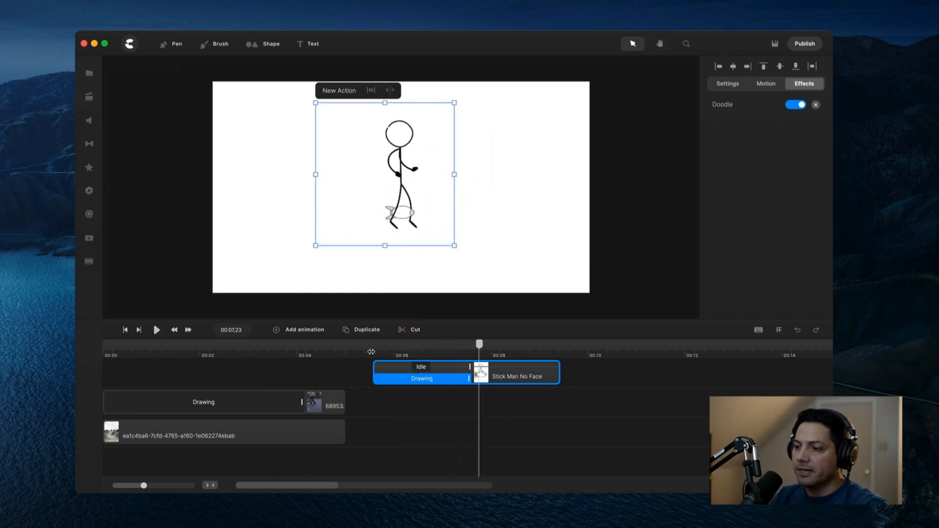
# - Replay the stick man clip from its start and scrub back to the middle of the Drawing animation
pyautogui.click(371, 346)
pyautogui.press('space')
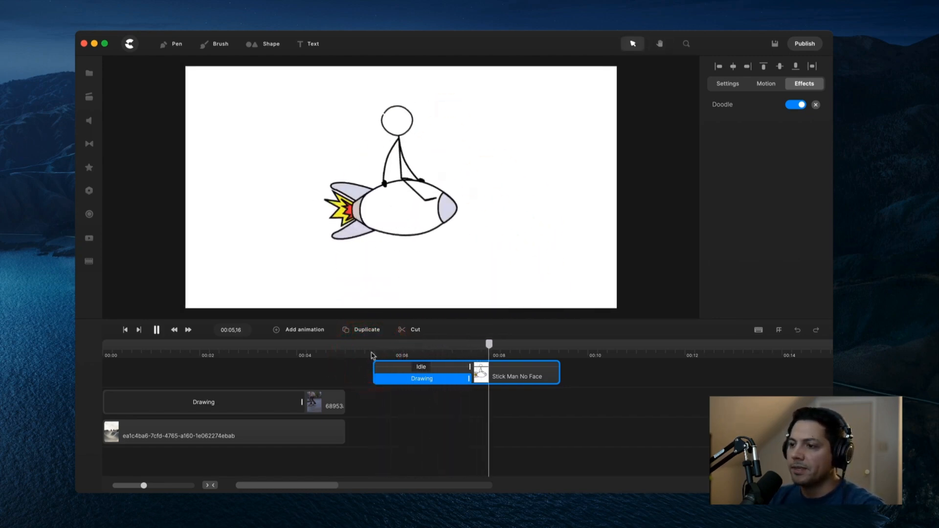
pyautogui.press('space')
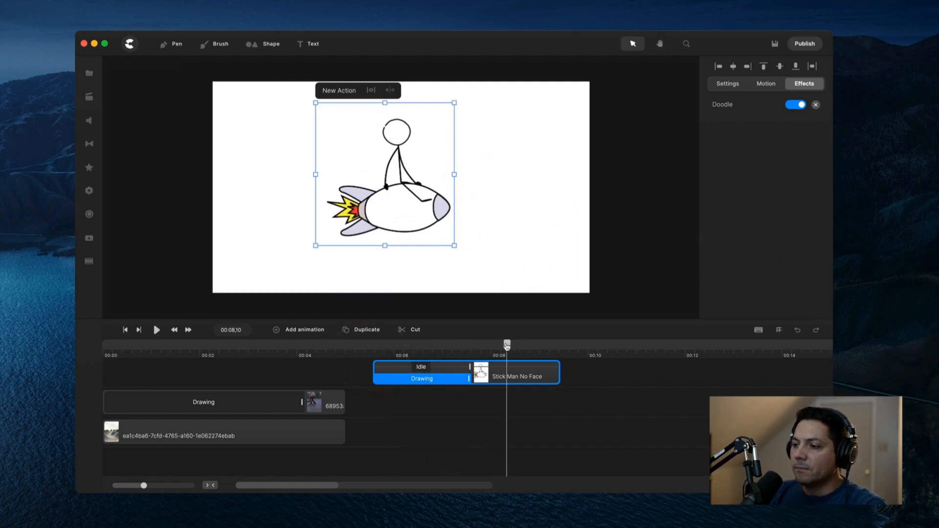
pyautogui.moveTo(507, 346); pyautogui.dragTo(426, 346)
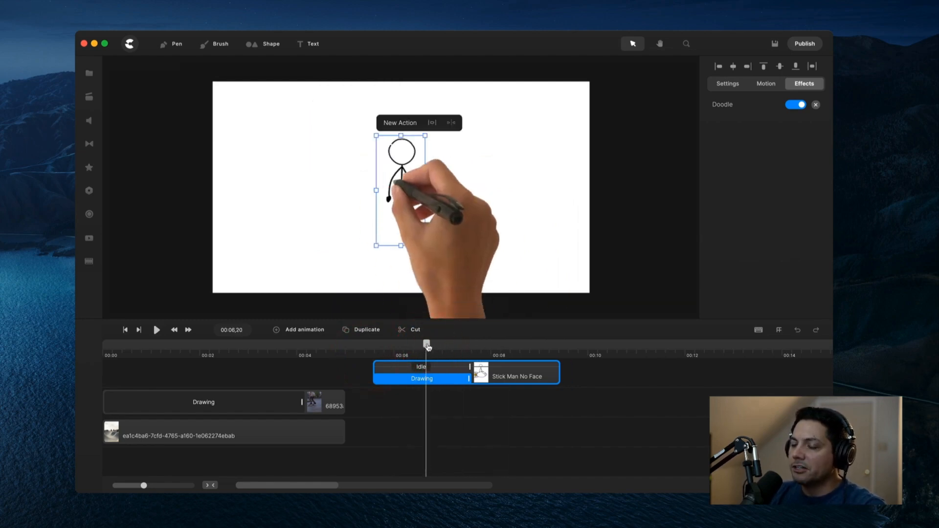
pyautogui.moveTo(430, 347); pyautogui.dragTo(424, 346)
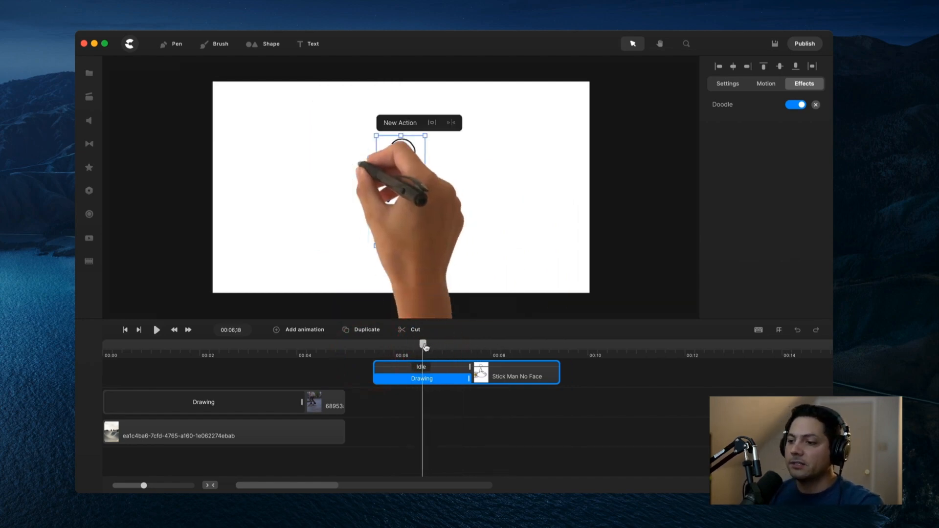
# - Switch the stick man's Drawing animation to Manual and clear its existing path for editing
pyautogui.click(429, 378)
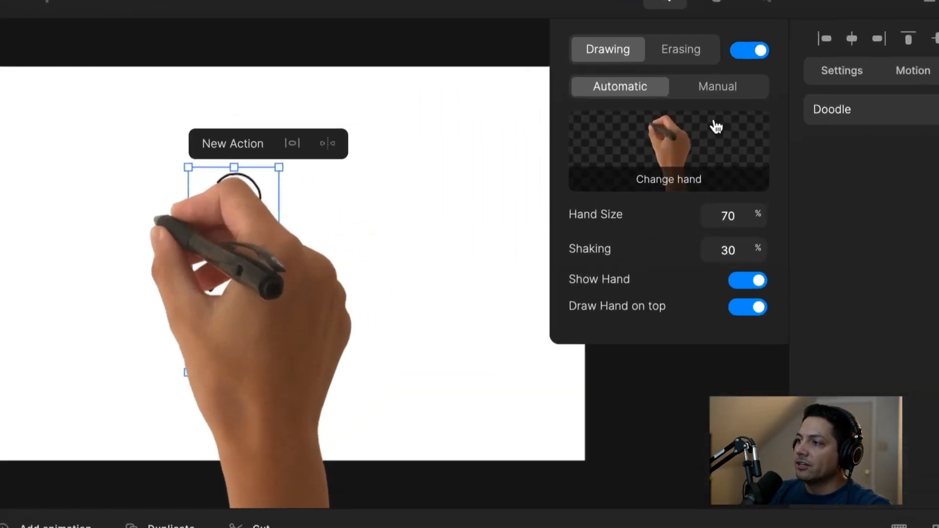
pyautogui.click(660, 93)
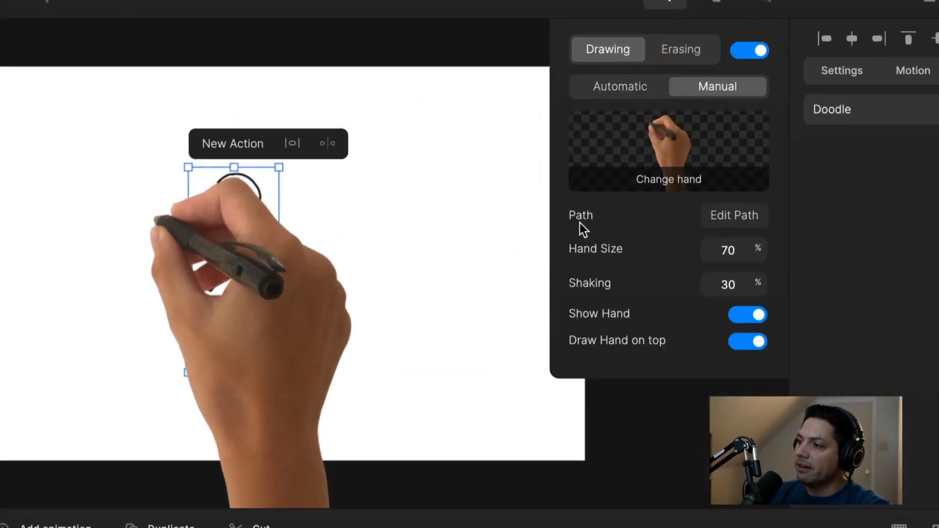
pyautogui.click(741, 216)
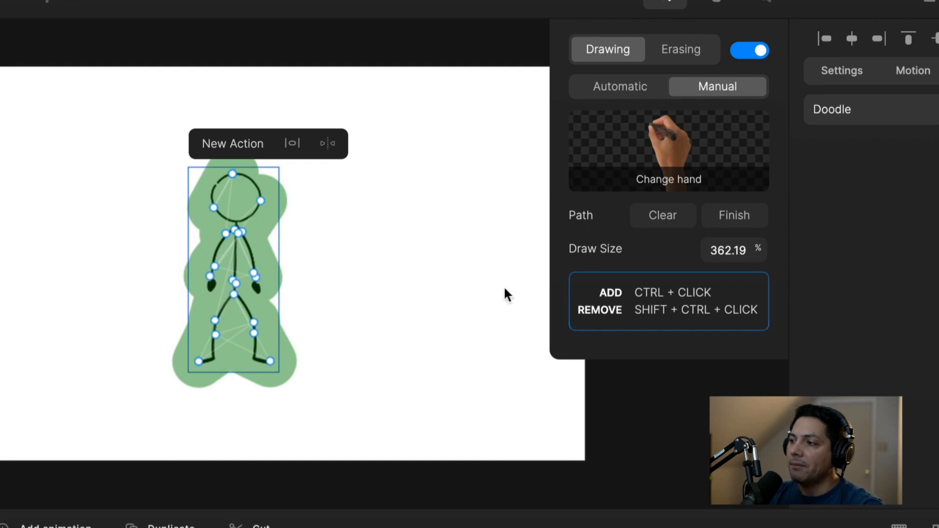
pyautogui.click(646, 221)
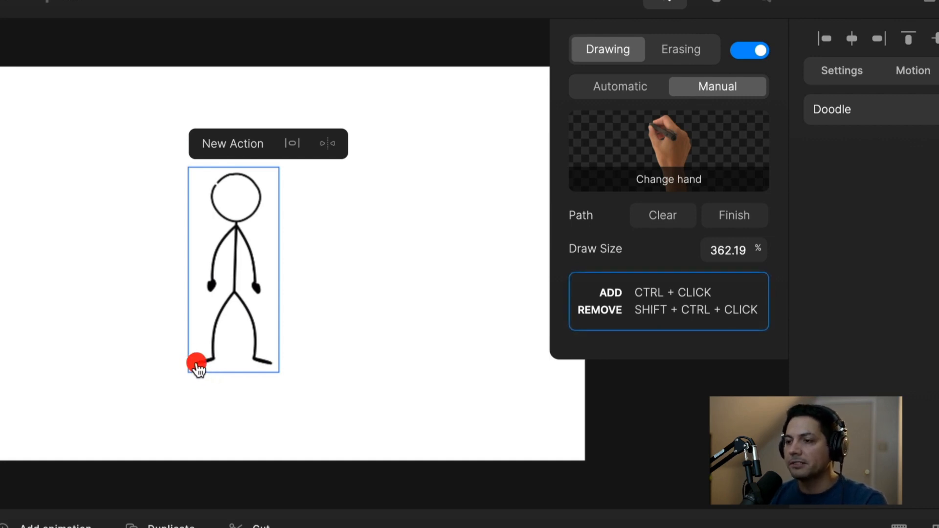
# - Add eight path points zigzagging from side to side up the stick man, from the feet to the upper edge of the head
pyautogui.keyDown('ctrl'); pyautogui.click(196, 364); pyautogui.keyUp('ctrl')
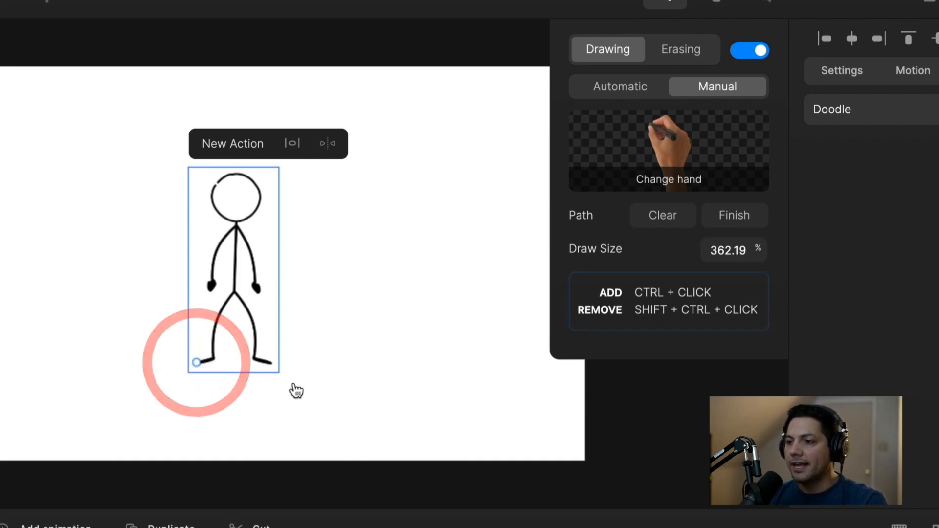
pyautogui.keyDown('ctrl'); pyautogui.click(272, 362); pyautogui.keyUp('ctrl')
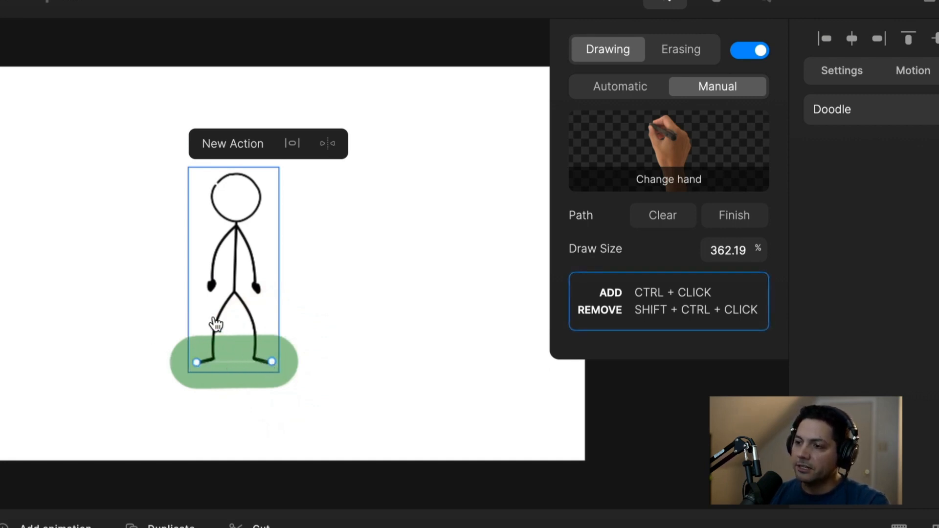
pyautogui.keyDown('ctrl'); pyautogui.click(213, 316); pyautogui.keyUp('ctrl')
pyautogui.keyDown('ctrl'); pyautogui.click(263, 289); pyautogui.keyUp('ctrl')
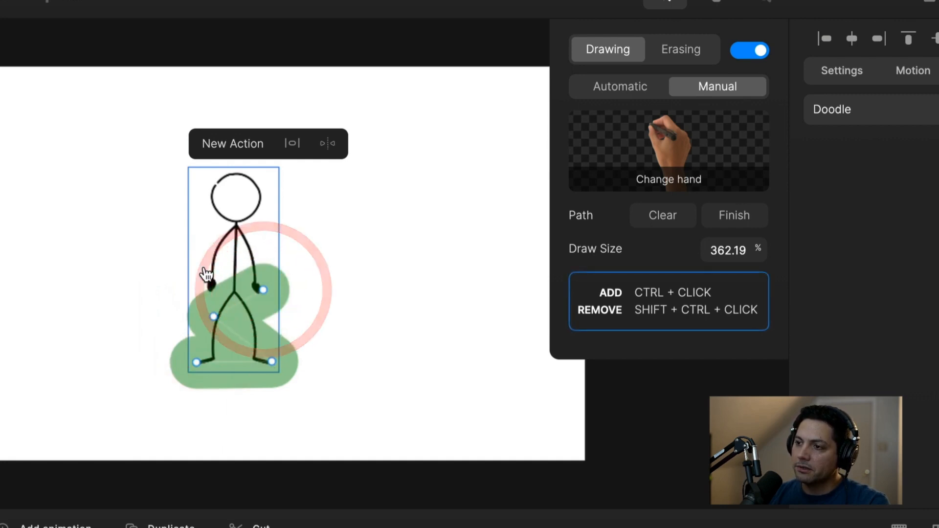
pyautogui.keyDown('ctrl'); pyautogui.click(204, 266); pyautogui.keyUp('ctrl')
pyautogui.keyDown('ctrl'); pyautogui.click(247, 230); pyautogui.keyUp('ctrl')
pyautogui.keyDown('ctrl'); pyautogui.click(211, 195); pyautogui.keyUp('ctrl')
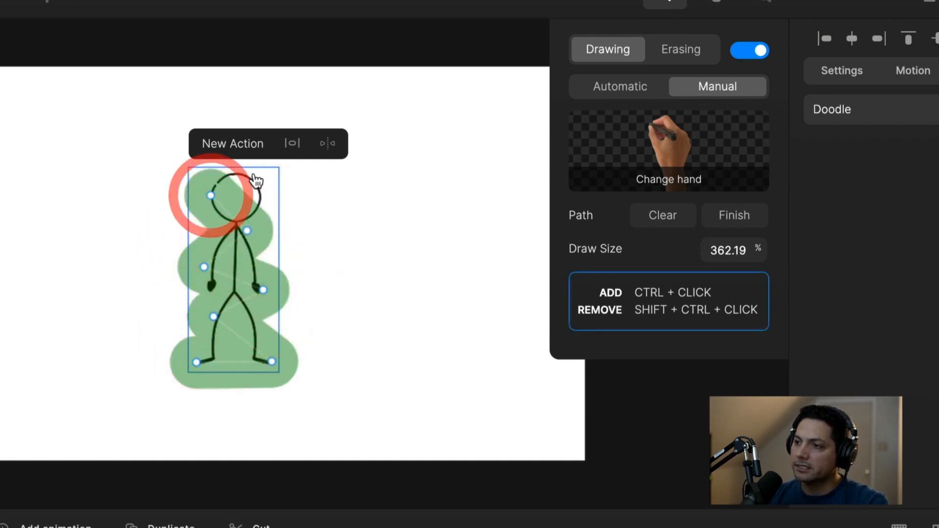
pyautogui.keyDown('ctrl'); pyautogui.click(253, 174); pyautogui.keyUp('ctrl')
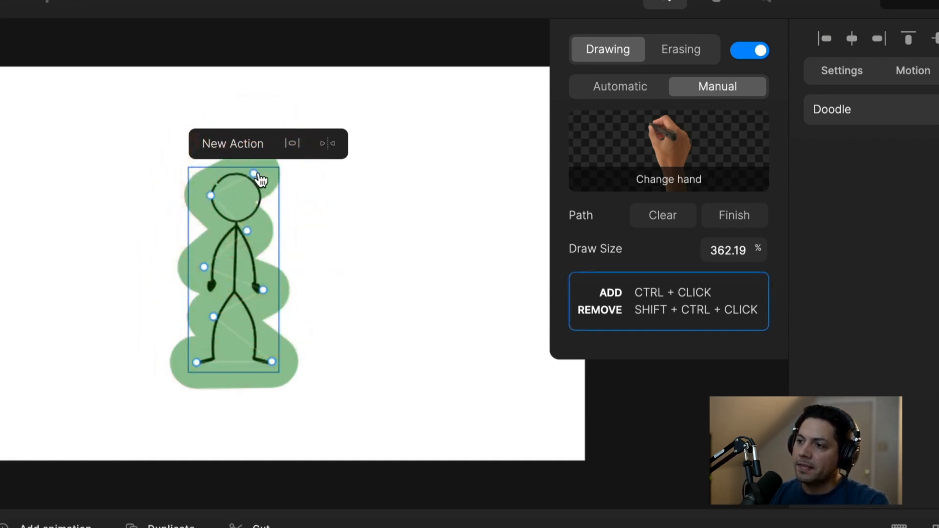
# - Move the last path point down onto the outline of the stick man's head
pyautogui.scroll(5, 251, 239)
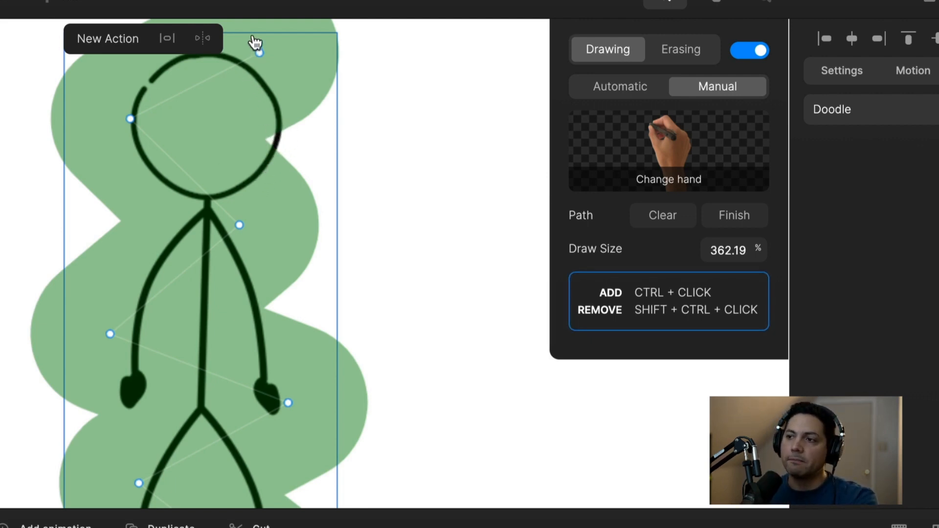
pyautogui.moveTo(260, 52); pyautogui.dragTo(270, 83)
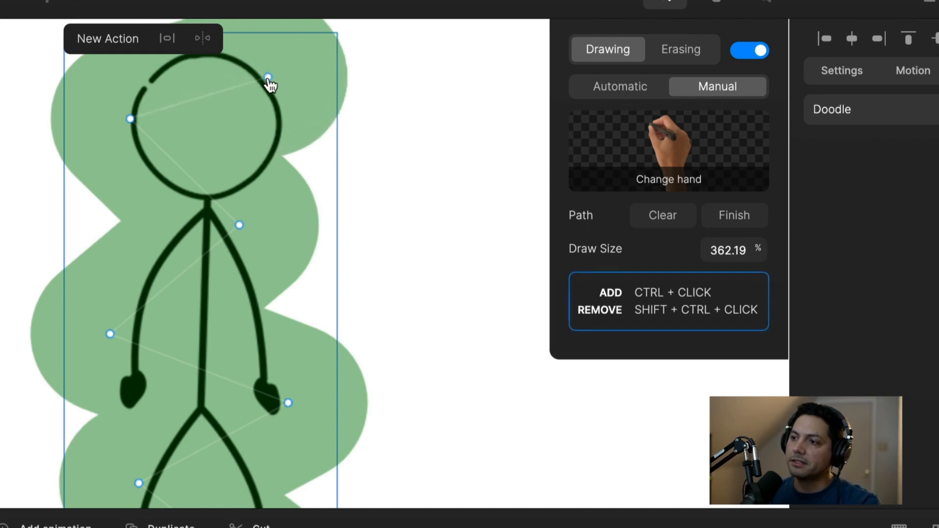
pyautogui.scroll(-3, 223, 294)
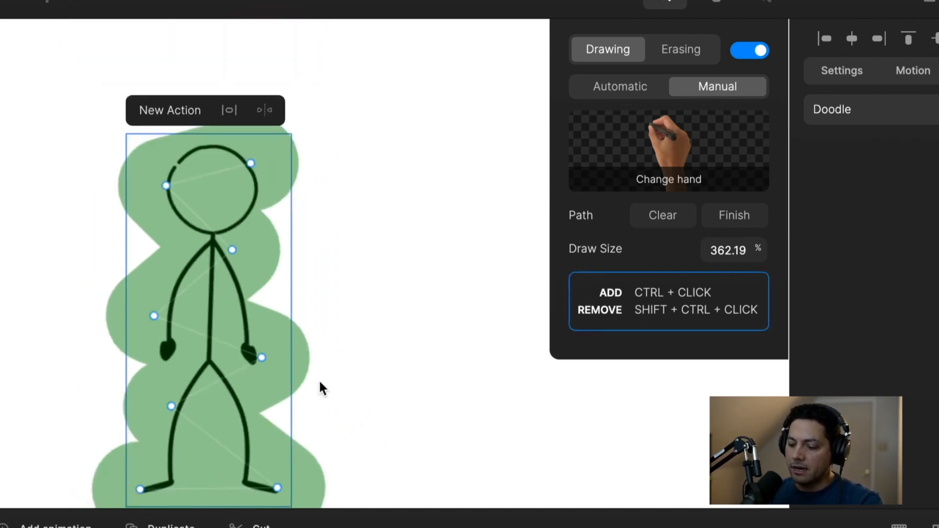
pyautogui.scroll(-3, 322, 388)
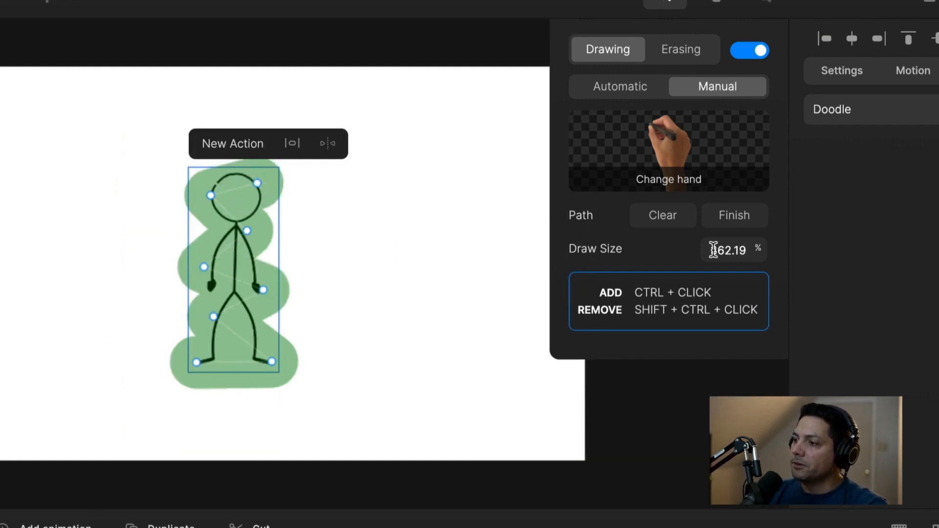
# - Finish the manual path with a Draw Size of 345% and return the playhead to the start of the stick man clip
pyautogui.click(741, 250)
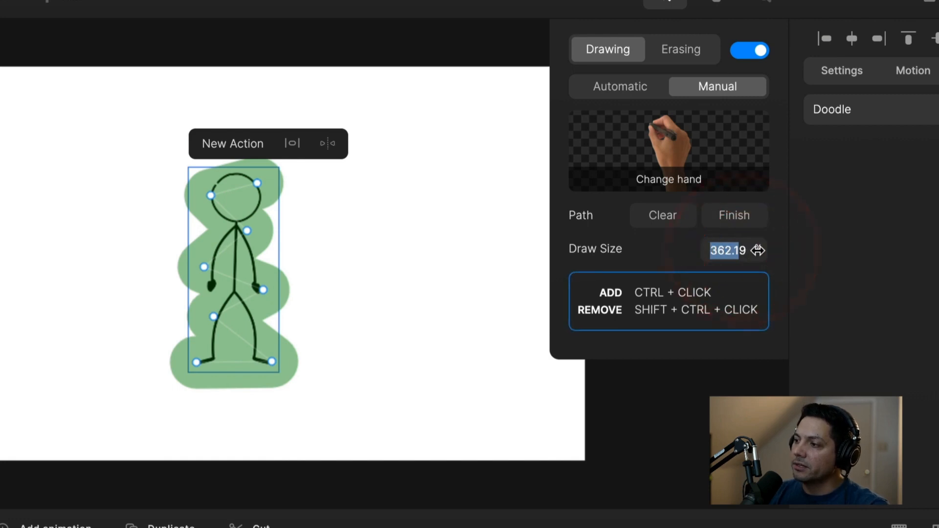
pyautogui.moveTo(757, 251)
pyautogui.mouseDown()
pyautogui.moveTo(702, 258)
pyautogui.moveTo(753, 254)
pyautogui.mouseUp()
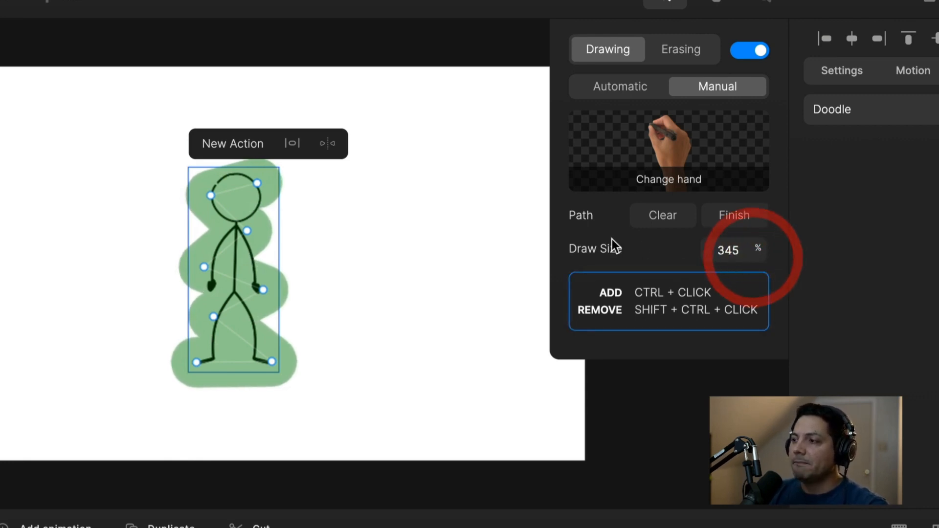
pyautogui.click(721, 219)
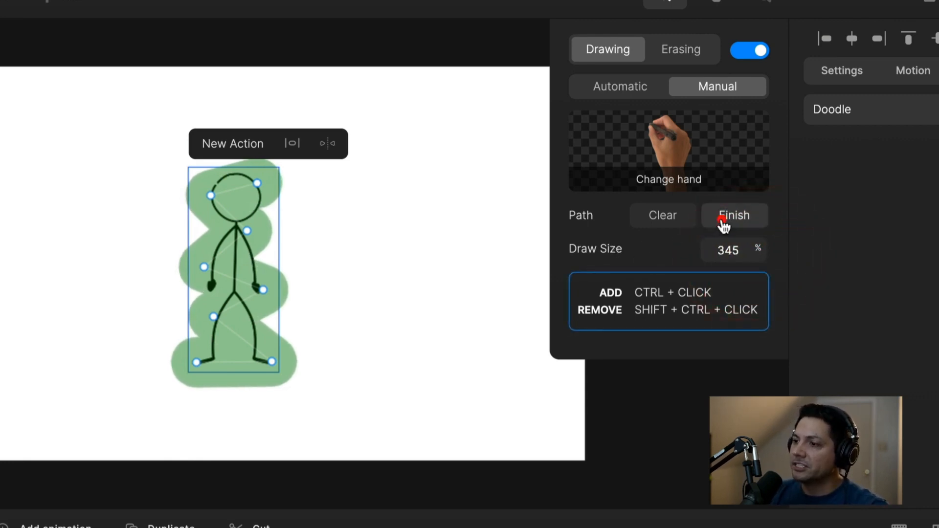
pyautogui.moveTo(308, 507); pyautogui.dragTo(230, 507)
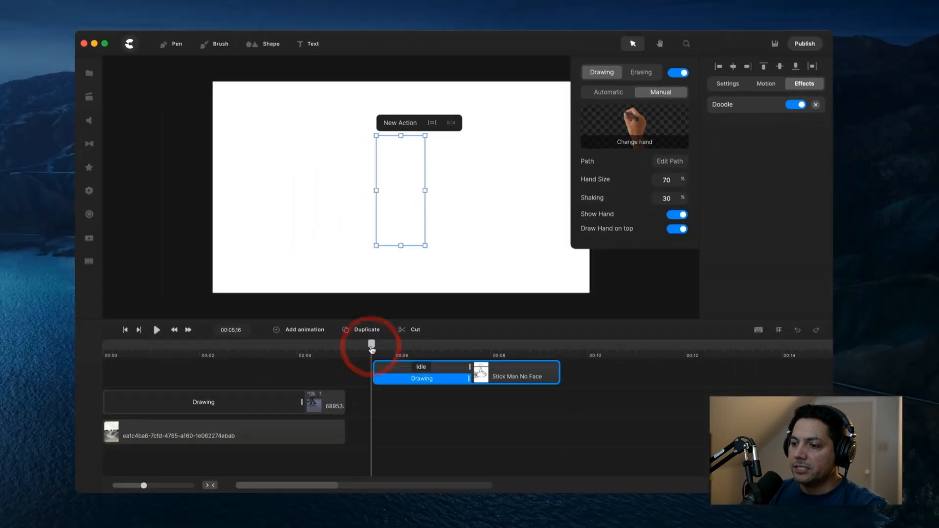
# - Play back the stick man clip from its start to check the manual drawing path
pyautogui.press('space')
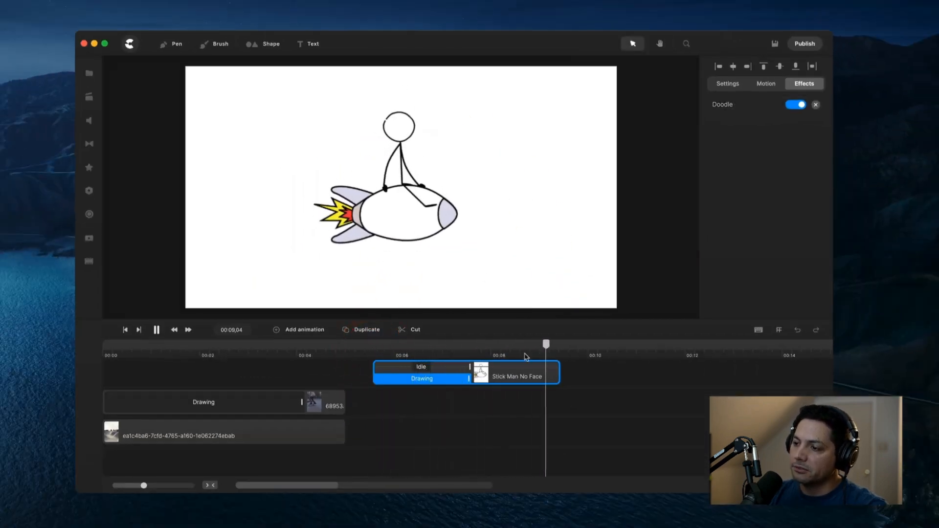
pyautogui.click(412, 370)
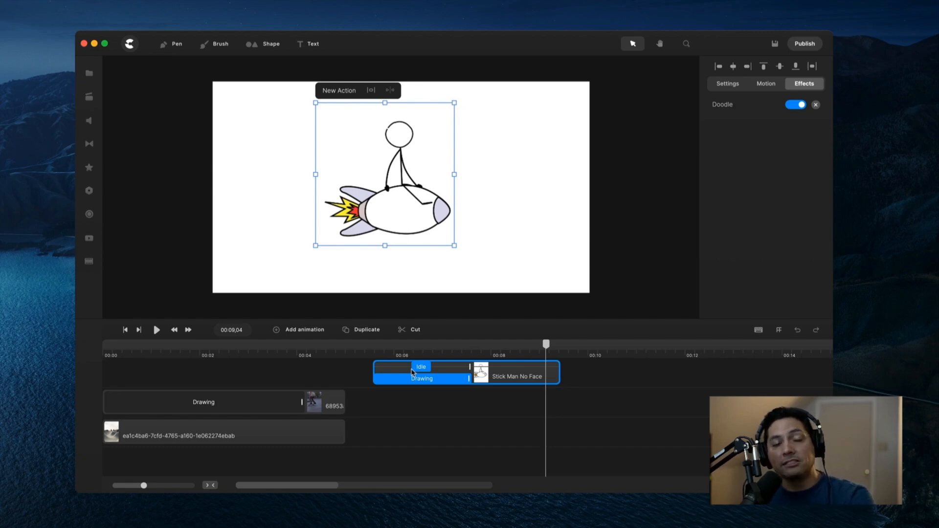
# - Move the playhead to the start of the Trainer clip and play back its bicep curls over the gym background
pyautogui.scroll(5, 482, 412)
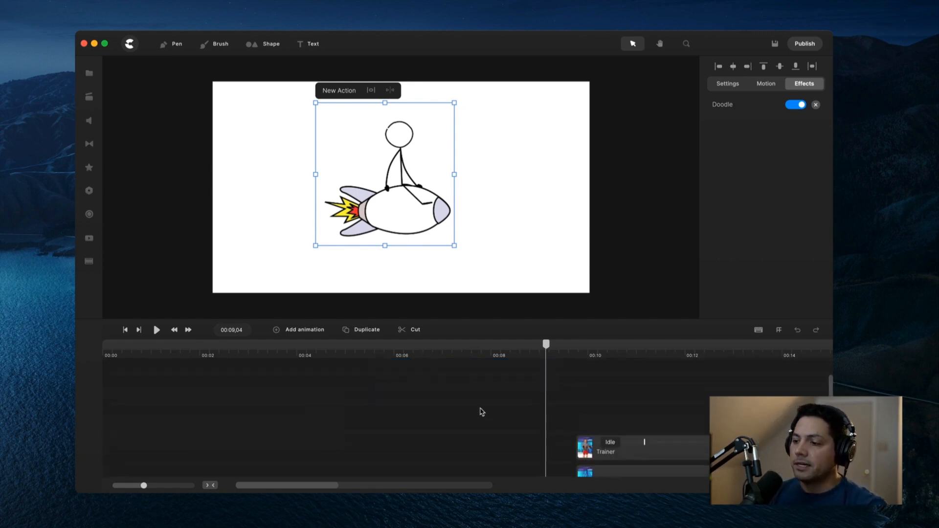
pyautogui.scroll(-2, 482, 413)
pyautogui.hscroll(10, 331, 491)
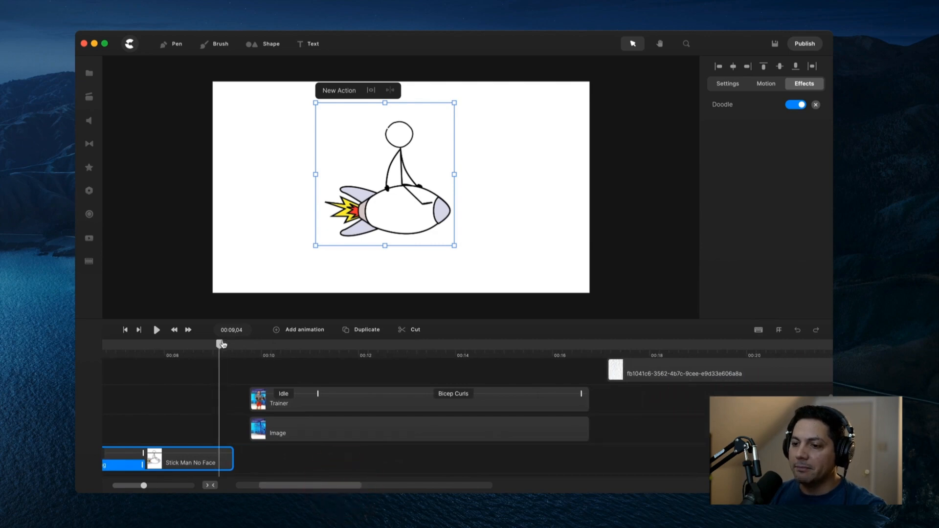
pyautogui.moveTo(220, 344); pyautogui.dragTo(256, 350)
pyautogui.press('space')
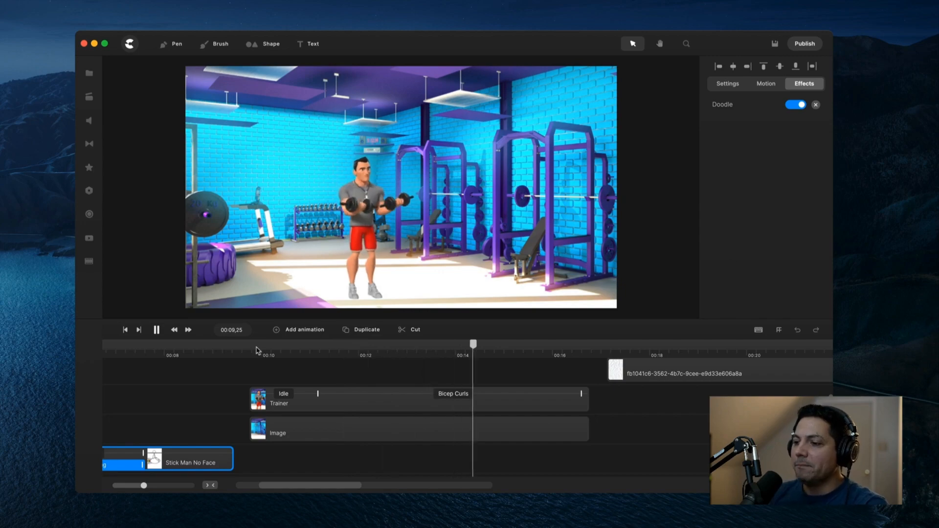
pyautogui.press('space')
# - Apply the Doodle effect to the Trainer character
pyautogui.click(352, 415)
pyautogui.click(353, 412)
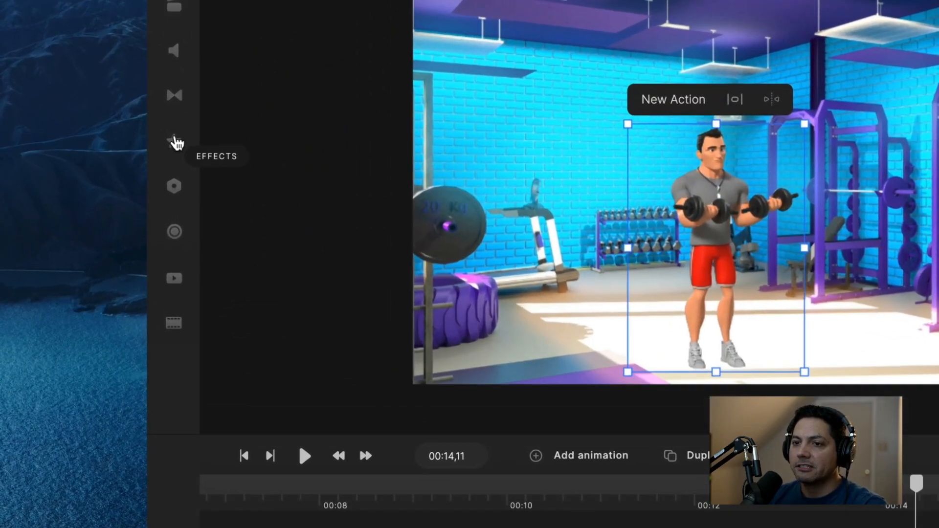
pyautogui.click(89, 167)
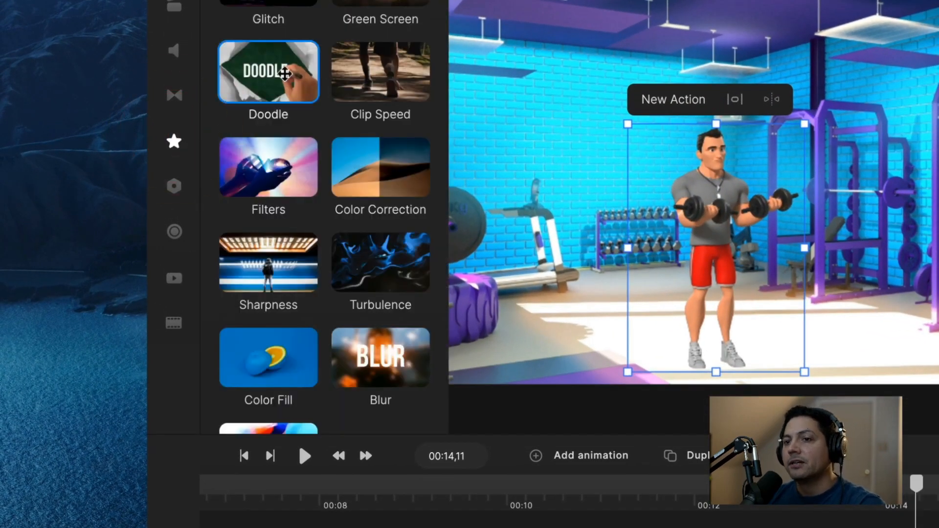
pyautogui.moveTo(261, 71)
pyautogui.mouseDown()
pyautogui.moveTo(656, 314)
pyautogui.moveTo(709, 230)
pyautogui.mouseUp()
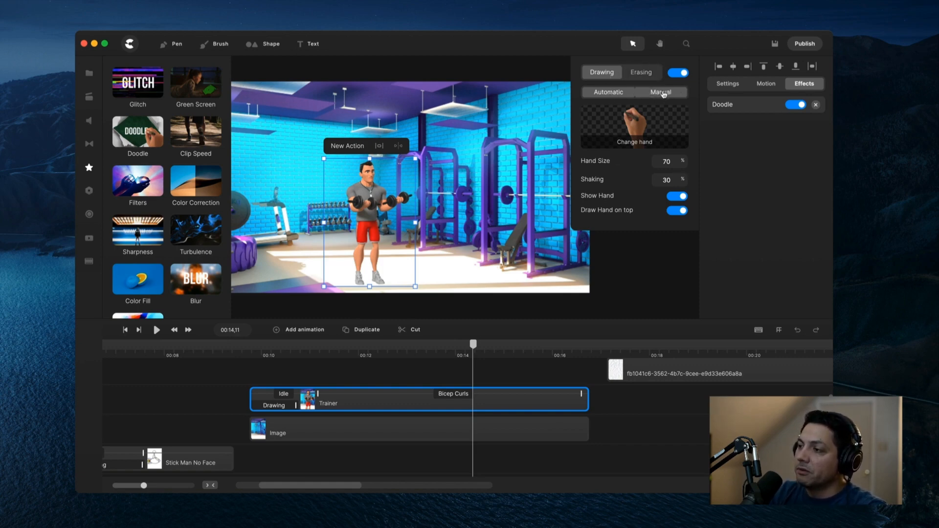
# - Turn on the Trainer's Erasing animation, preview it, and return the playhead to just before the erasing begins
pyautogui.click(645, 74)
pyautogui.click(675, 73)
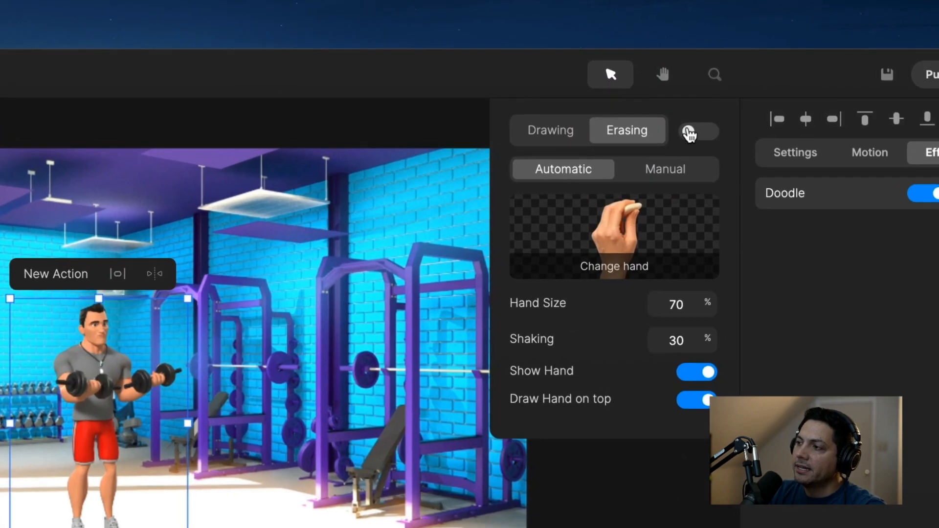
pyautogui.click(673, 74)
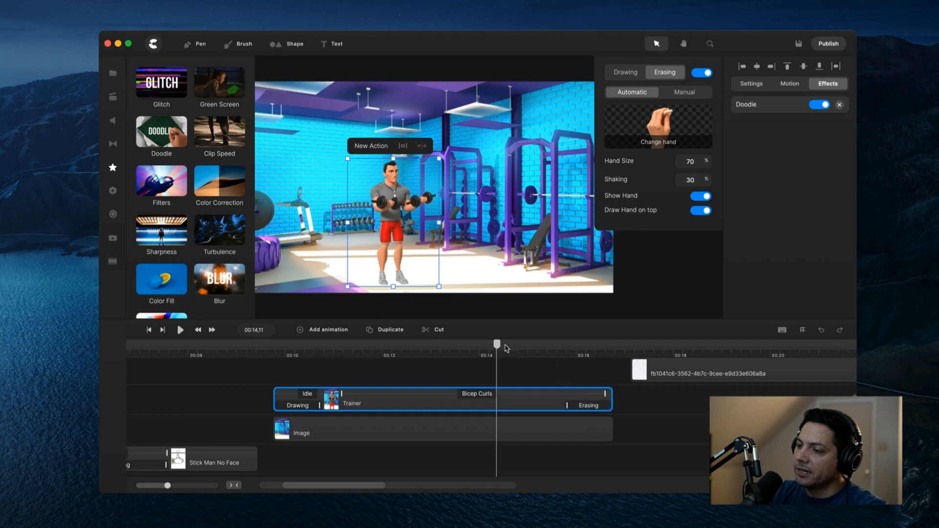
pyautogui.press('space')
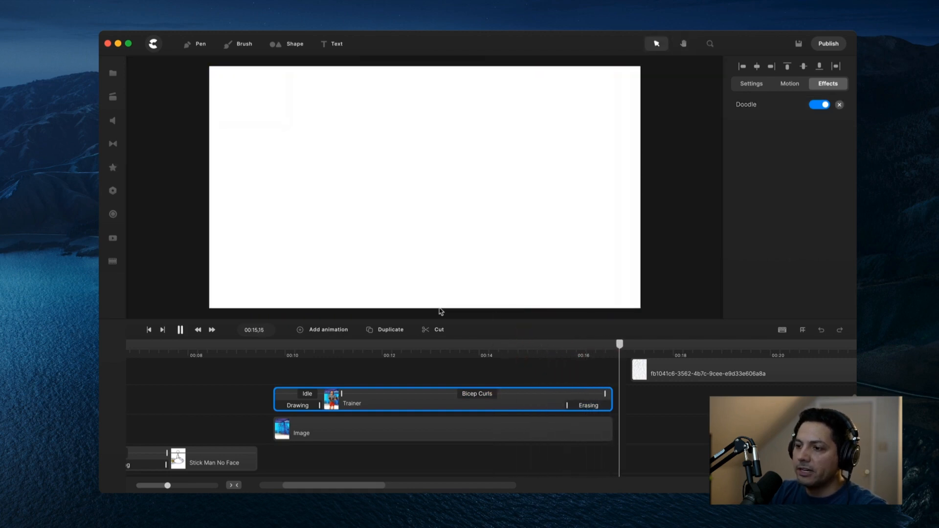
pyautogui.click(629, 344)
pyautogui.moveTo(628, 345); pyautogui.dragTo(562, 357)
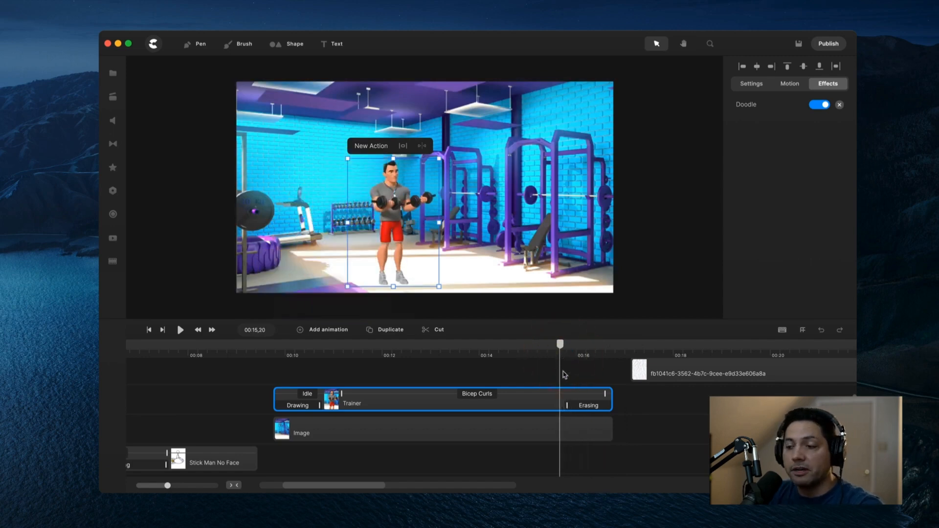
# - Change the Trainer's erasing hand to the one holding a red eraser
pyautogui.click(583, 406)
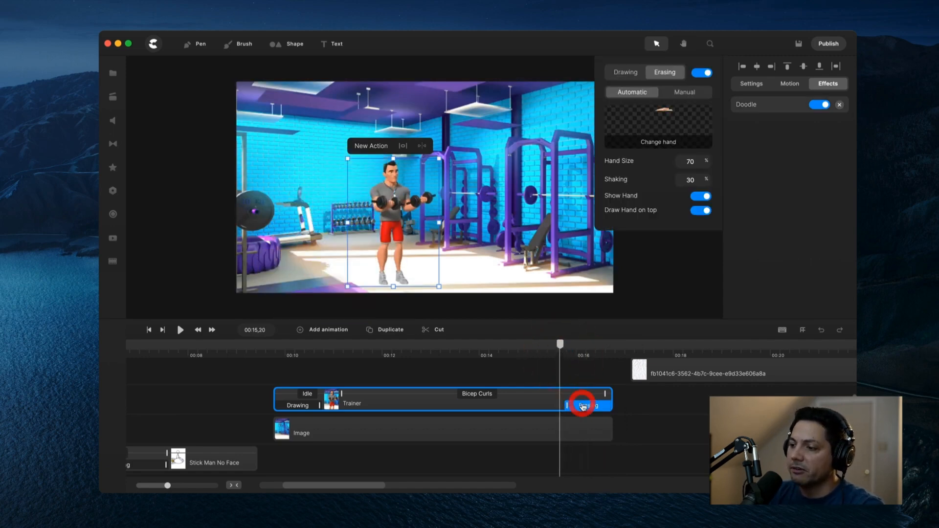
pyautogui.click(656, 143)
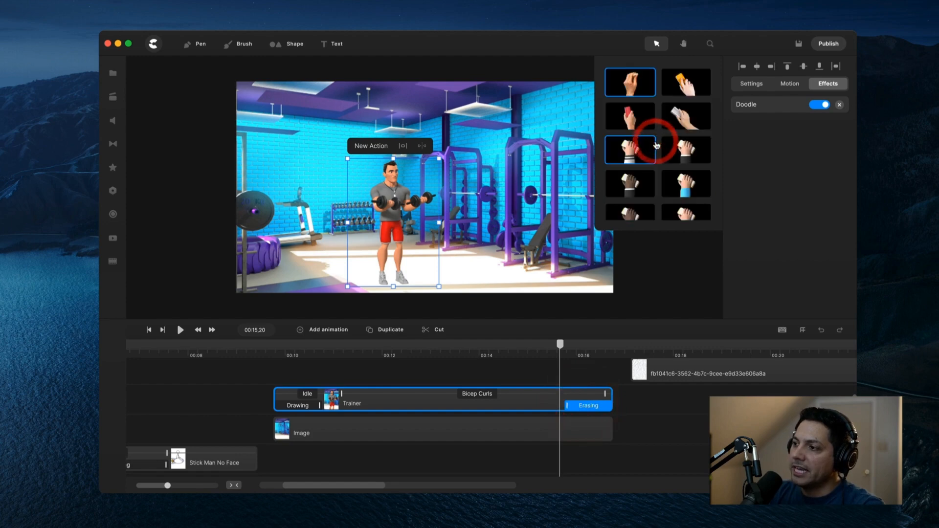
pyautogui.scroll(-3, 660, 157)
pyautogui.scroll(3, 661, 159)
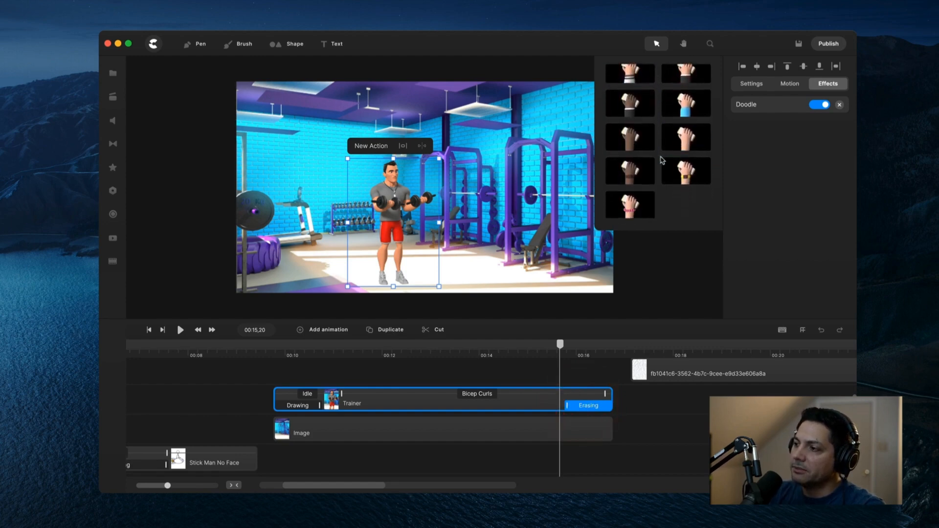
pyautogui.click(630, 118)
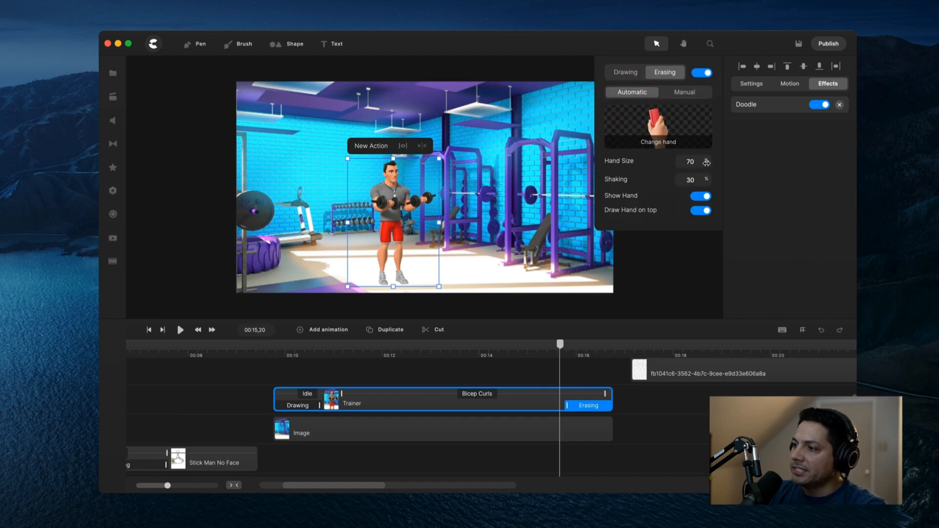
# - Set the erasing Hand Size to 92% and Shaking to 14%, with the playhead on a frame that shows the hand
pyautogui.moveTo(697, 164); pyautogui.dragTo(698, 164)
pyautogui.moveTo(558, 349); pyautogui.dragTo(576, 352)
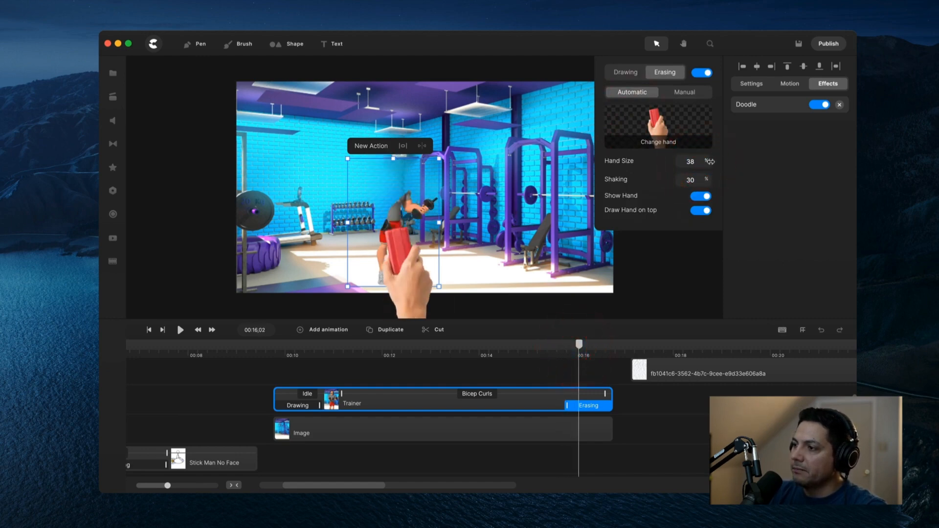
pyautogui.moveTo(709, 162)
pyautogui.mouseDown()
pyautogui.moveTo(723, 160)
pyautogui.moveTo(697, 179)
pyautogui.mouseUp()
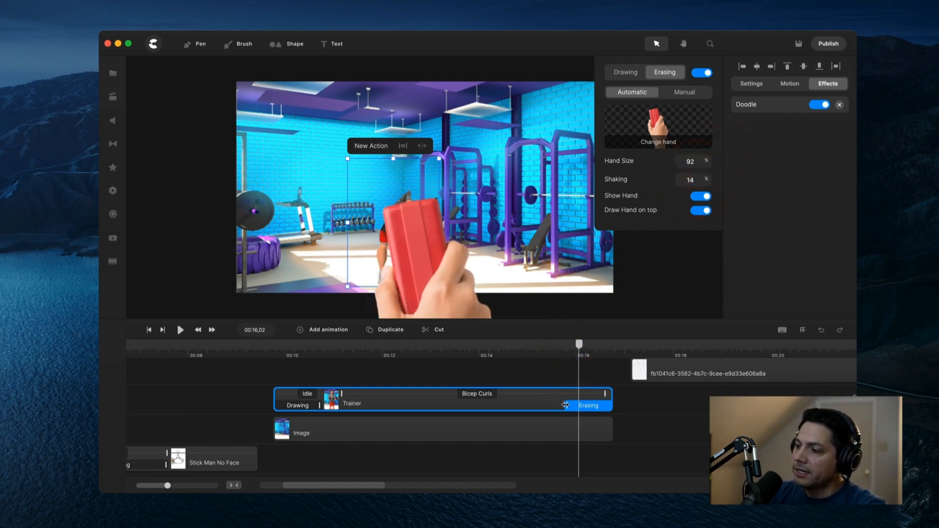
# - Extend the Trainer's Erasing animation to start just after the 14-second mark and play it back
pyautogui.moveTo(565, 405); pyautogui.dragTo(505, 405)
pyautogui.moveTo(579, 346); pyautogui.dragTo(431, 356)
pyautogui.press('space')
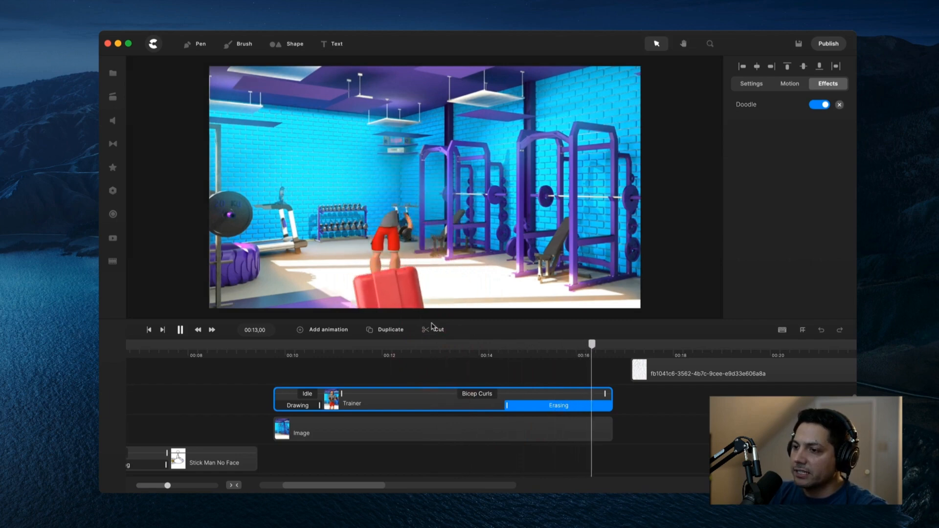
pyautogui.press('space')
# - Preview the Trainer's Drawing animation from the clip's start, then its Erasing animation from about the 14-second mark
pyautogui.moveTo(622, 345); pyautogui.dragTo(528, 351)
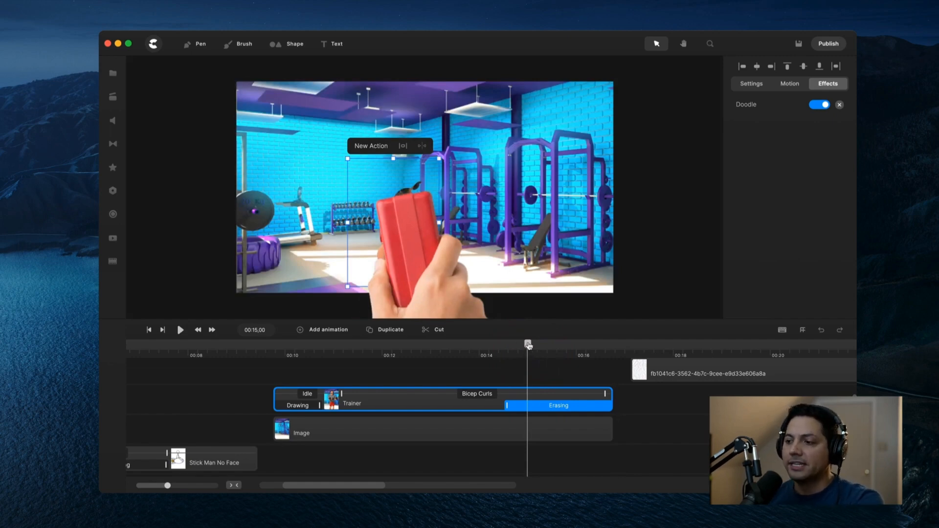
pyautogui.moveTo(529, 346); pyautogui.dragTo(273, 366)
pyautogui.press('space')
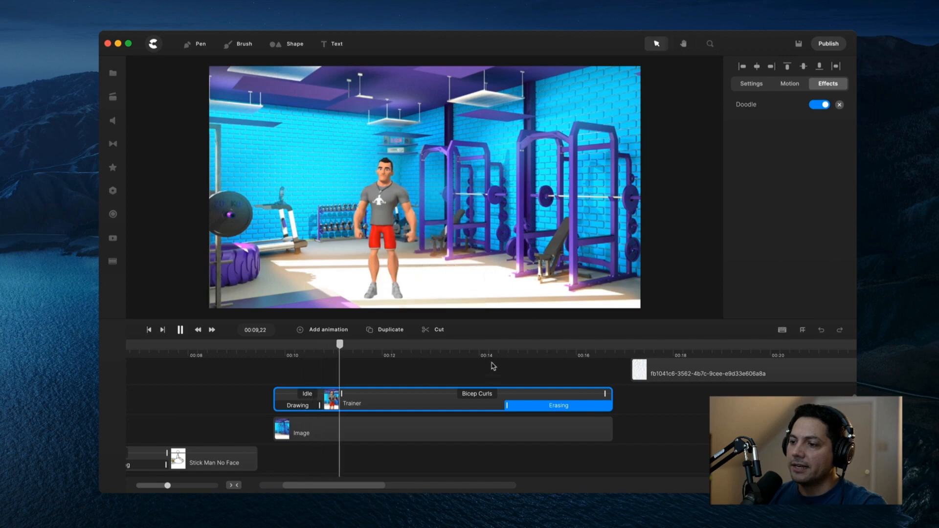
pyautogui.click(481, 351)
pyautogui.press('space')
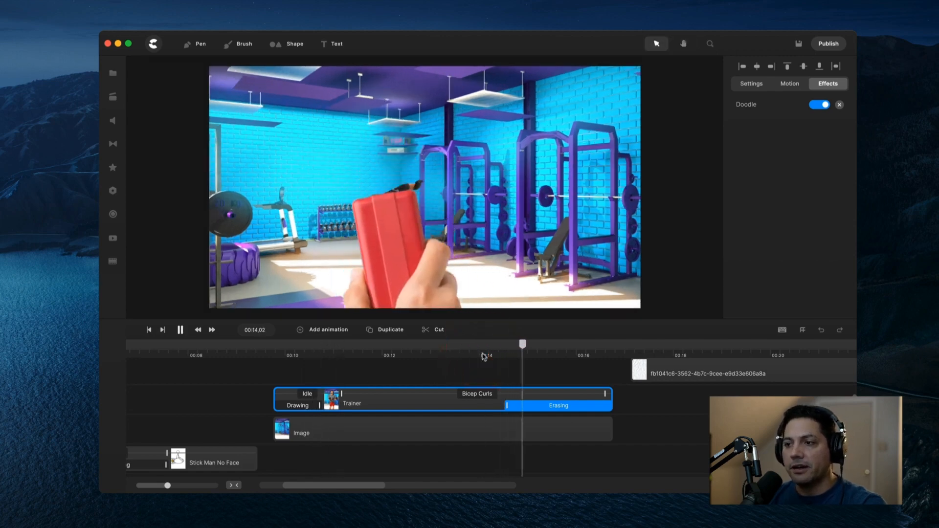
pyautogui.press('space')
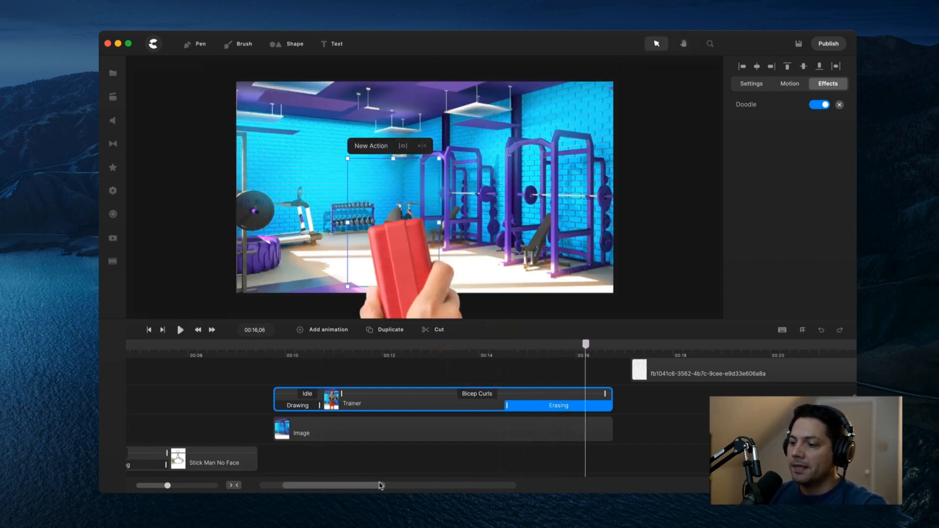
# - Move the playhead to the crumpled-paper scene and apply the Doodle effect to the text "Bring your text to life With Doodling!"
pyautogui.moveTo(368, 486); pyautogui.dragTo(388, 487)
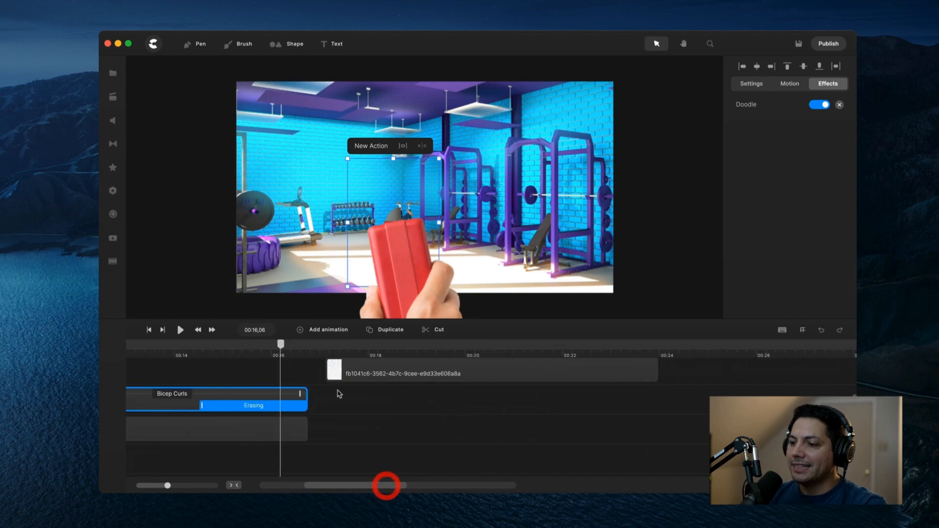
pyautogui.click(330, 353)
pyautogui.click(336, 343)
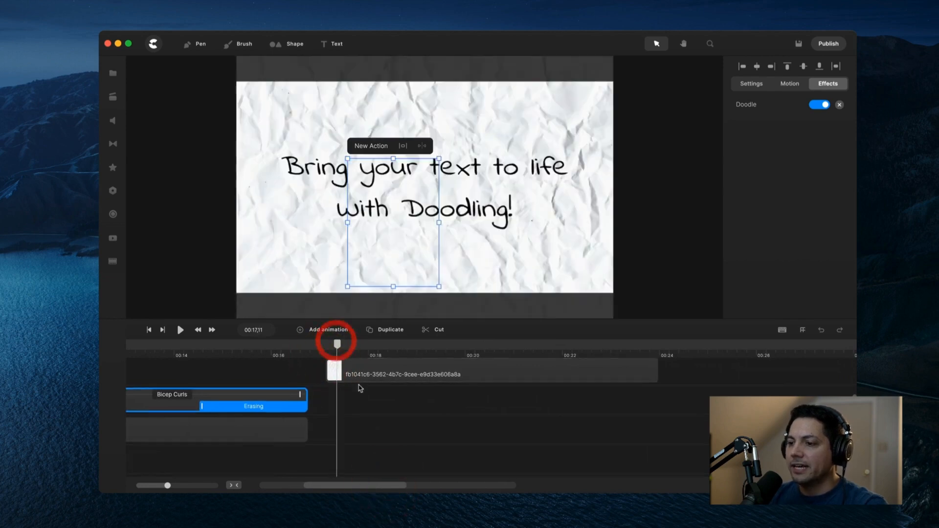
pyautogui.click(383, 411)
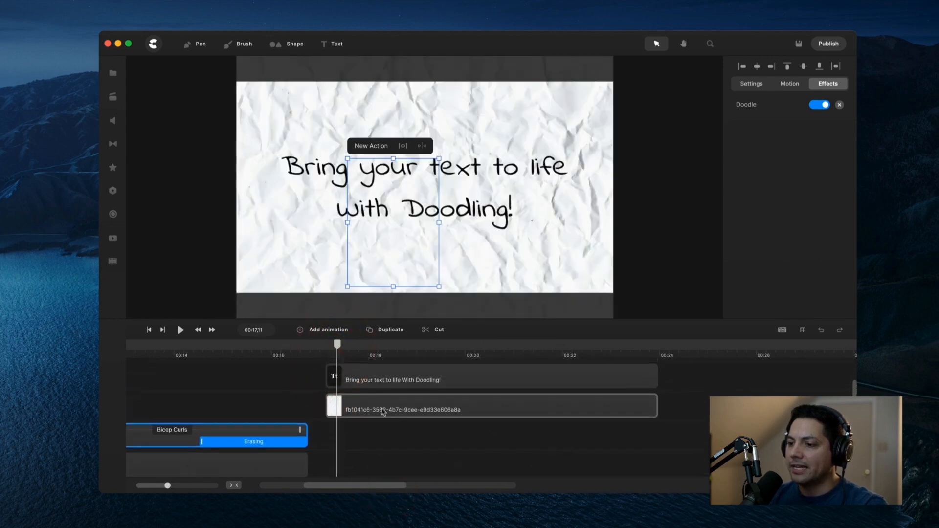
pyautogui.click(333, 345)
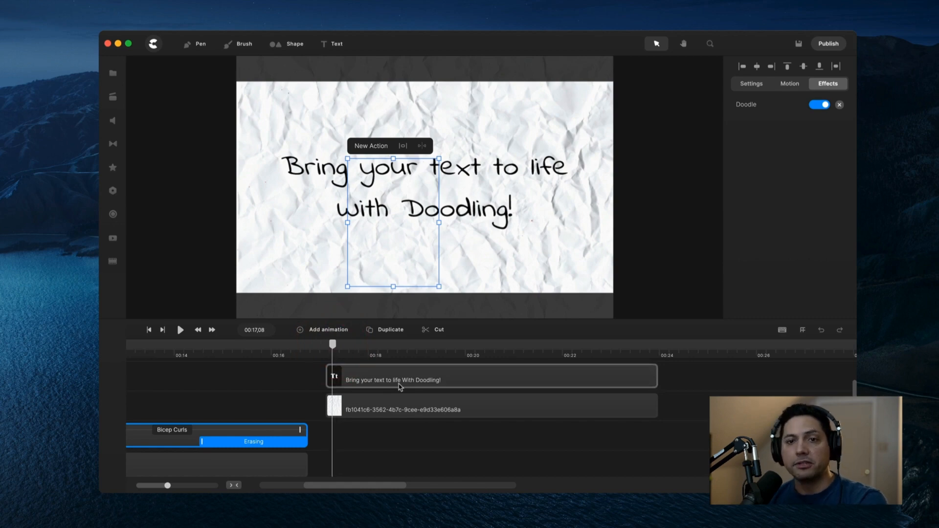
pyautogui.click(114, 168)
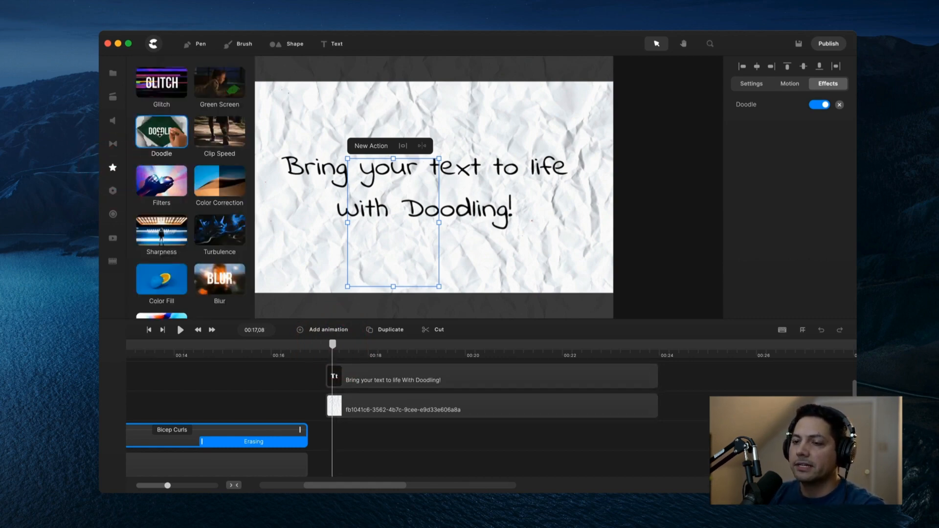
pyautogui.moveTo(160, 133)
pyautogui.mouseDown()
pyautogui.moveTo(191, 175)
pyautogui.moveTo(393, 244)
pyautogui.moveTo(428, 188)
pyautogui.mouseUp()
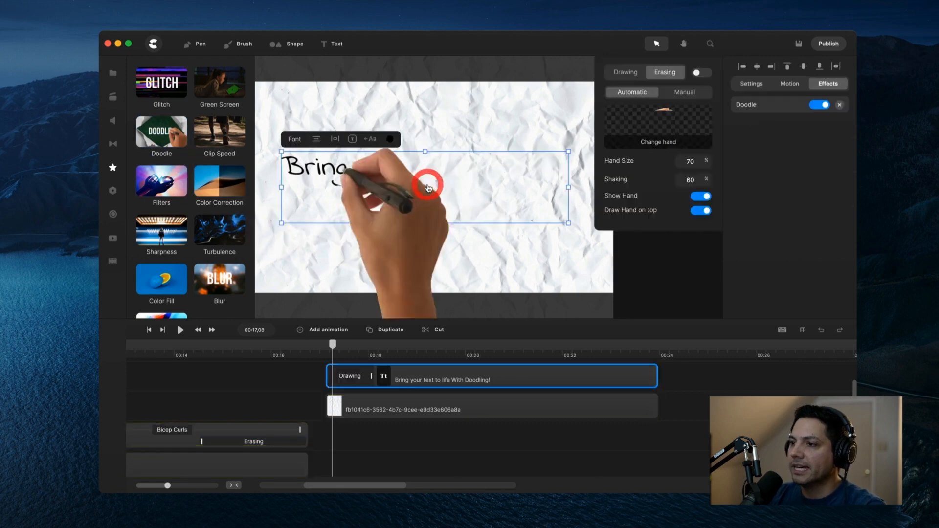
# - Play the text's Drawing animation from just before its clip and park the playhead partway through the drawing
pyautogui.moveTo(332, 345); pyautogui.dragTo(322, 348)
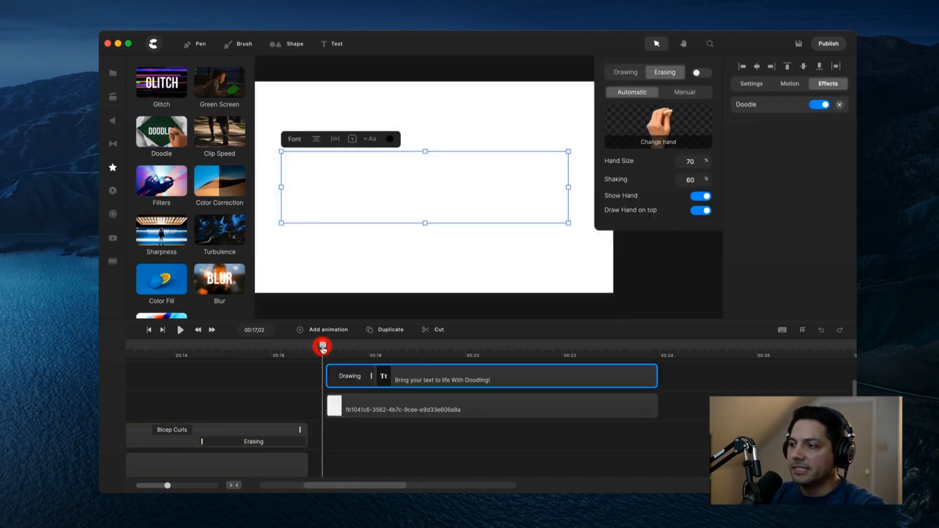
pyautogui.press('space')
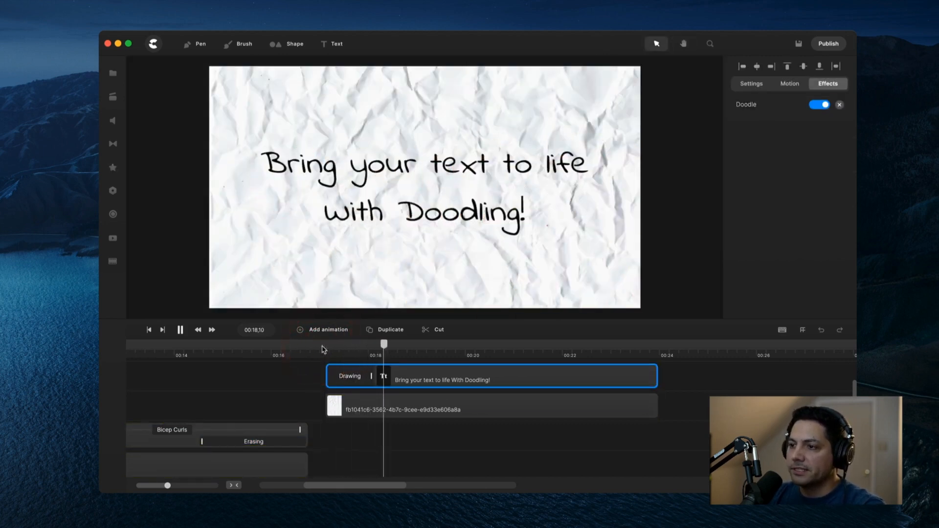
pyautogui.press('space')
pyautogui.moveTo(384, 345)
pyautogui.mouseDown()
pyautogui.moveTo(361, 345)
pyautogui.moveTo(409, 375)
pyautogui.moveTo(457, 375)
pyautogui.mouseUp()
# - Switch the text's Drawing animation to Manual and open its drawing path for editing
pyautogui.click(359, 372)
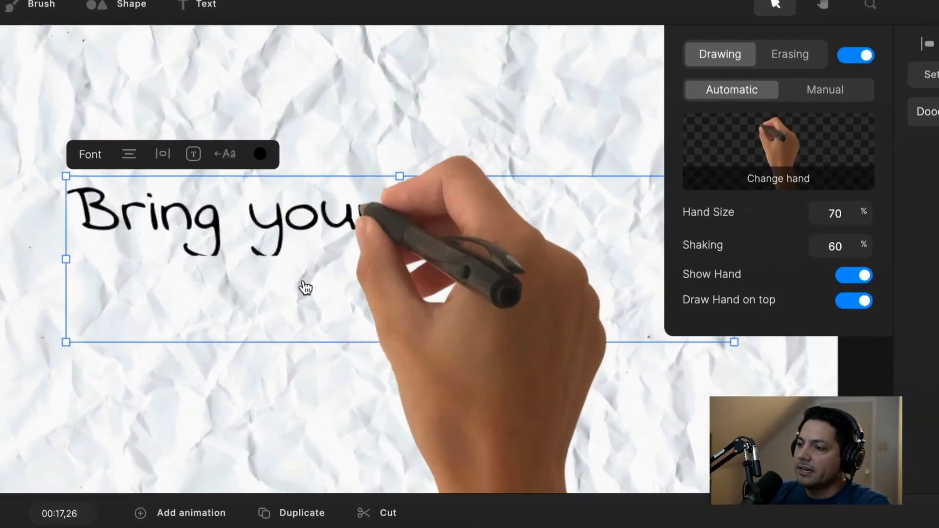
pyautogui.scroll(-5, 305, 287)
pyautogui.scroll(6, 305, 288)
pyautogui.scroll(-2, 305, 287)
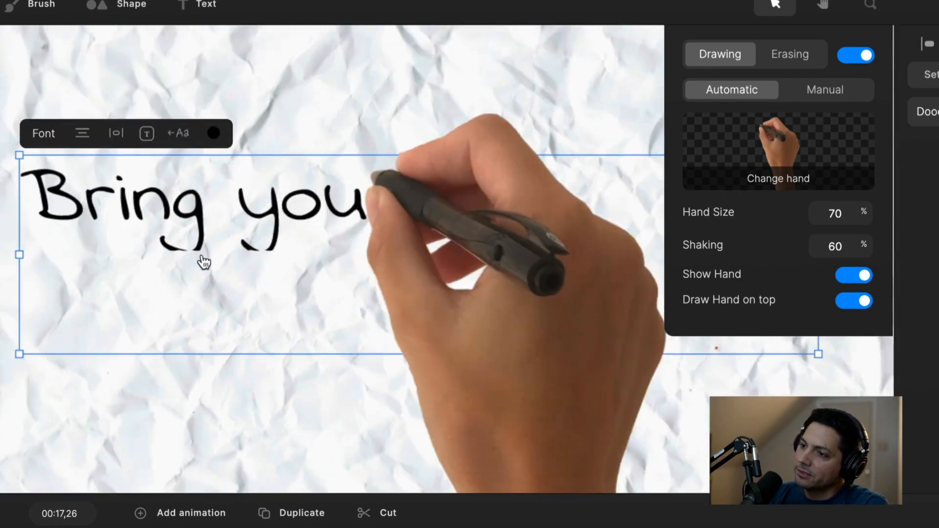
pyautogui.click(838, 96)
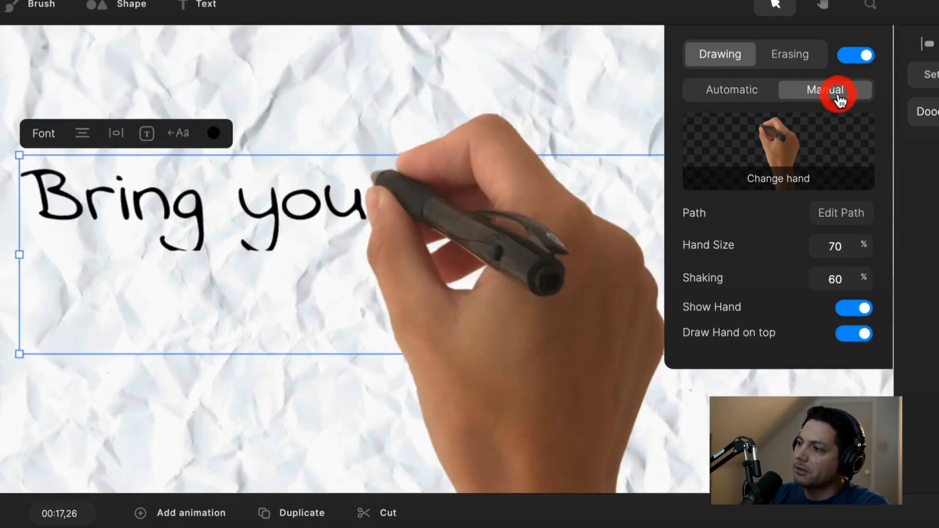
pyautogui.click(828, 219)
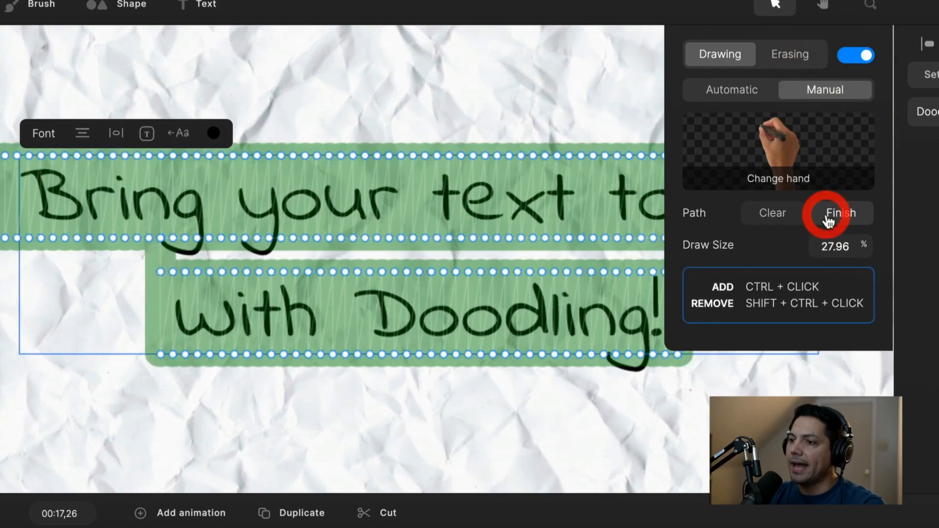
# - Pull the drawing path's lower points down over the descenders of the "g" in "Bring" and the "y" in "your"
pyautogui.scroll(1, 176, 274)
pyautogui.scroll(5, 176, 273)
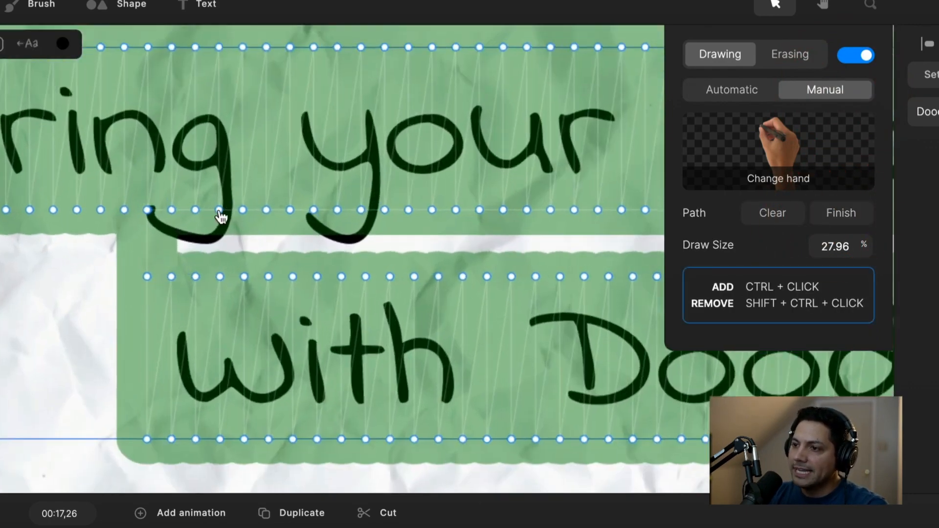
pyautogui.moveTo(219, 210); pyautogui.dragTo(221, 233)
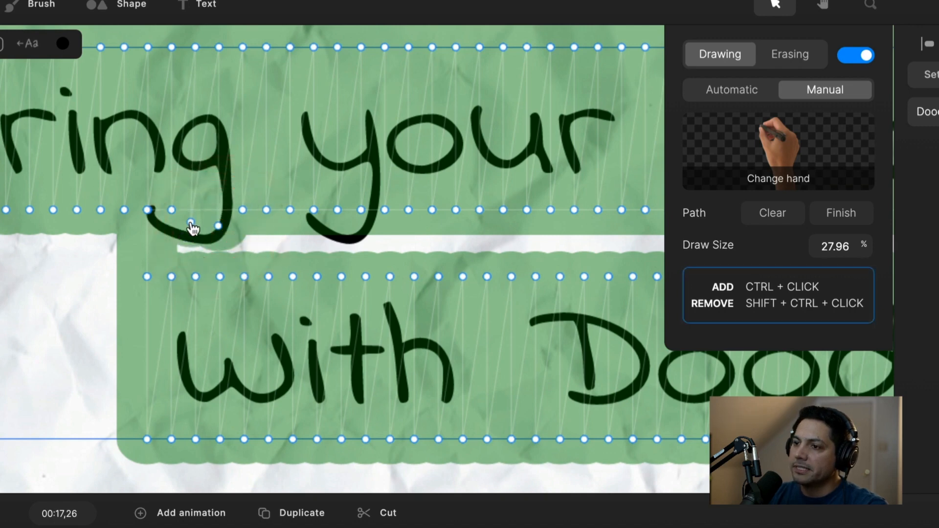
pyautogui.keyDown('ctrl'); pyautogui.click(191, 223); pyautogui.keyUp('ctrl')
pyautogui.moveTo(361, 210); pyautogui.dragTo(332, 221)
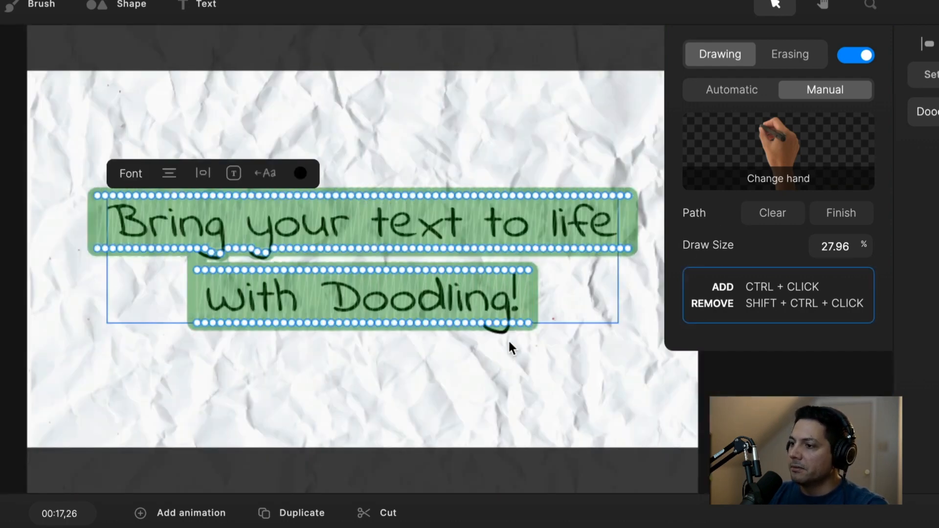
# - Move two lower path points down over the tail of the "g" in "Doodling!" and finish the path editing
pyautogui.scroll(-5, 509, 342)
pyautogui.scroll(10, 509, 342)
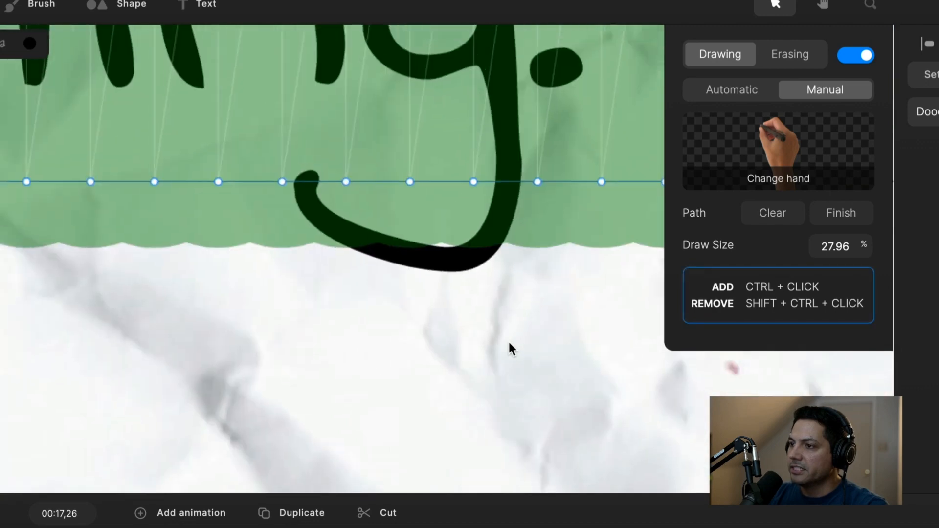
pyautogui.moveTo(474, 182); pyautogui.dragTo(470, 227)
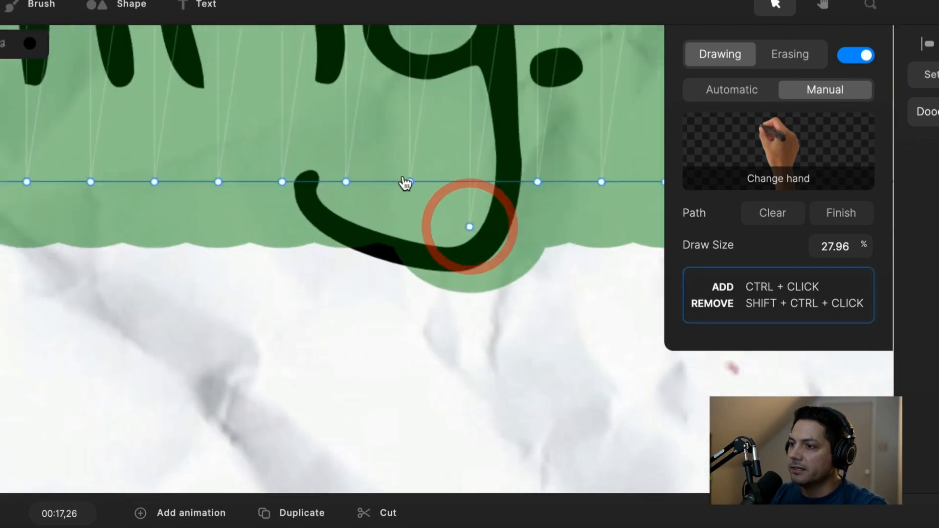
pyautogui.moveTo(405, 184); pyautogui.dragTo(393, 215)
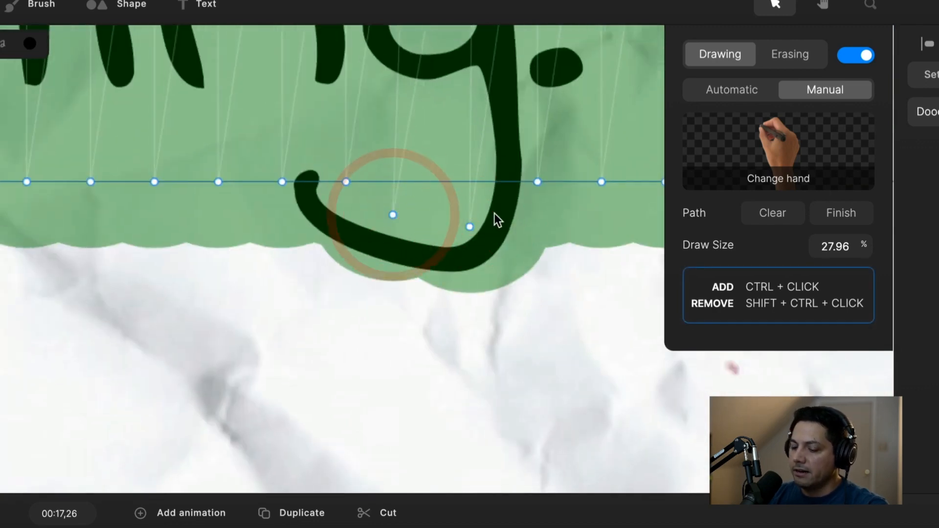
pyautogui.scroll(-10, 494, 214)
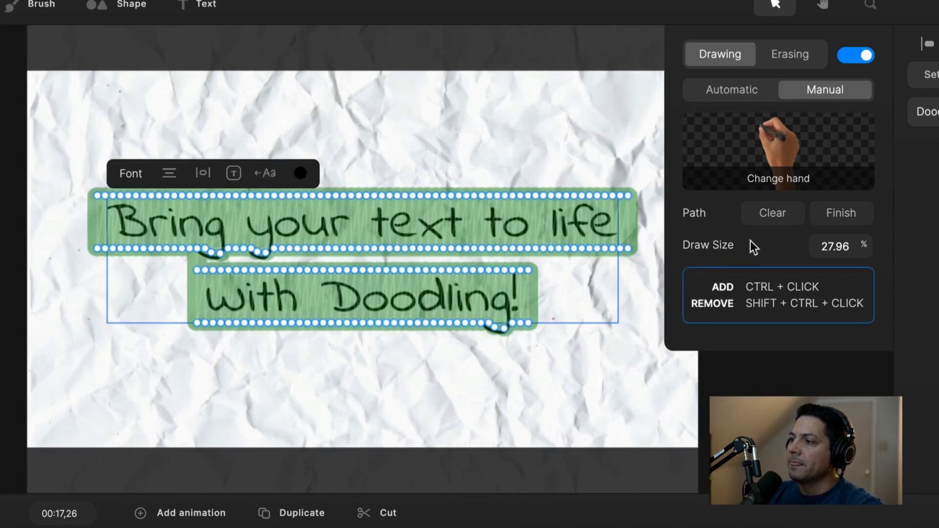
pyautogui.click(846, 213)
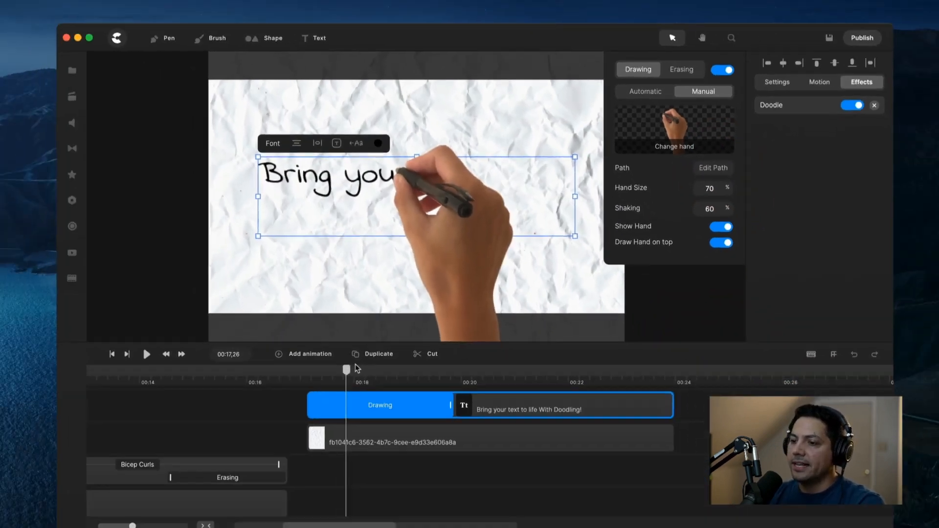
# - Play the text's Drawing animation from just before its clip, and park the playhead at 00:18,28, partway through the drawing
pyautogui.moveTo(328, 379); pyautogui.dragTo(301, 380)
pyautogui.press('space')
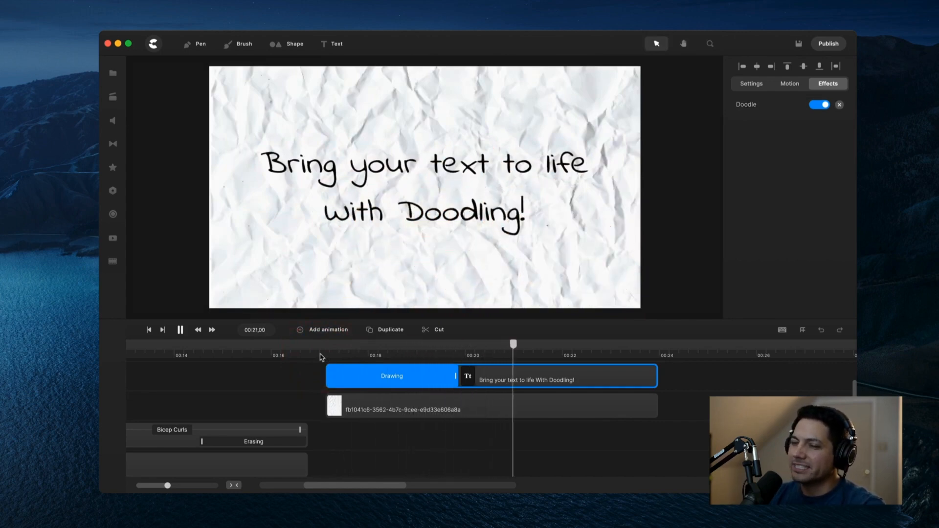
pyautogui.press('space')
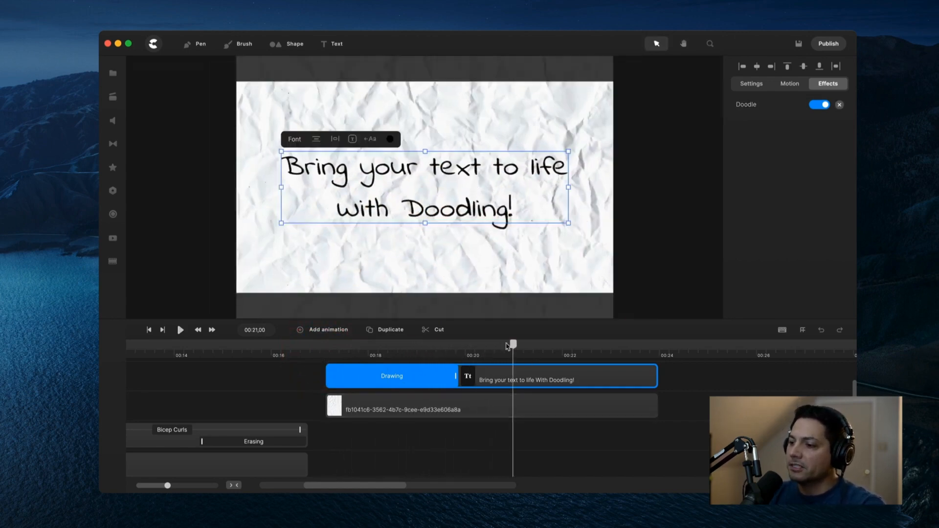
pyautogui.moveTo(487, 350); pyautogui.dragTo(414, 355)
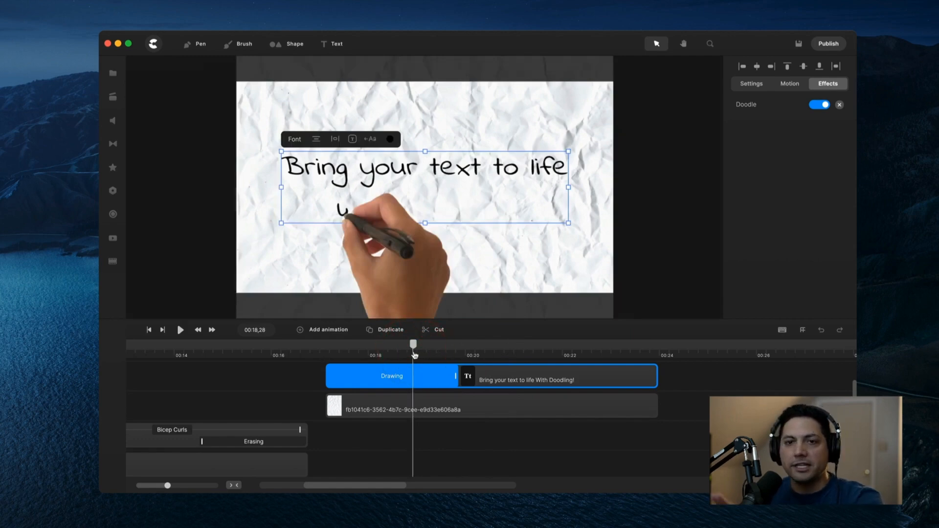